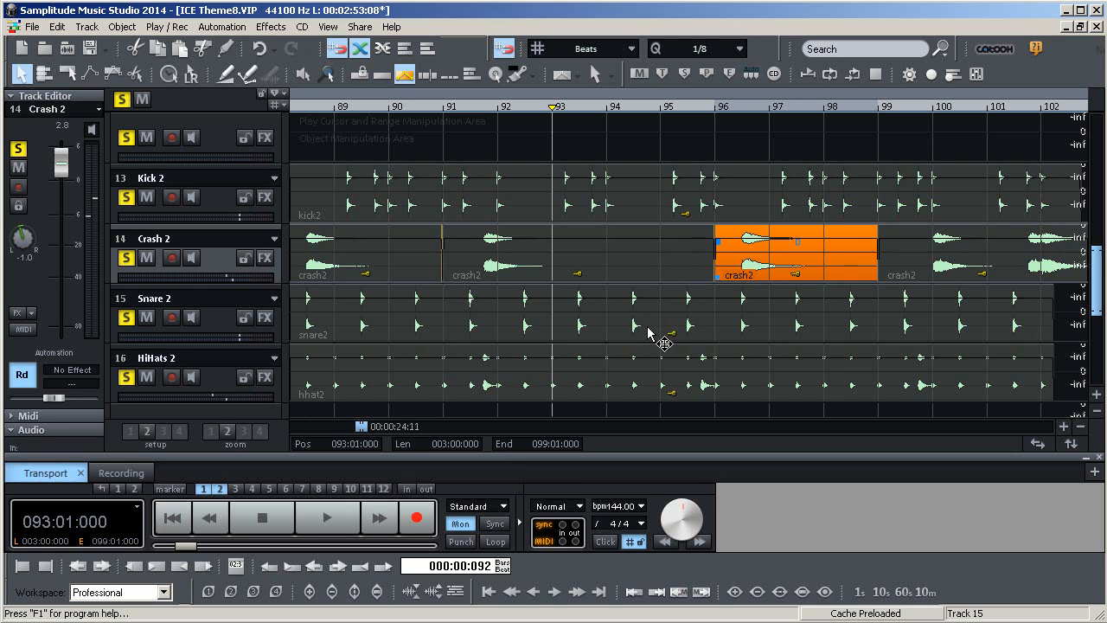
Open the snare2 object from the Snare 2 track in the destructive wave editor
click(649, 322)
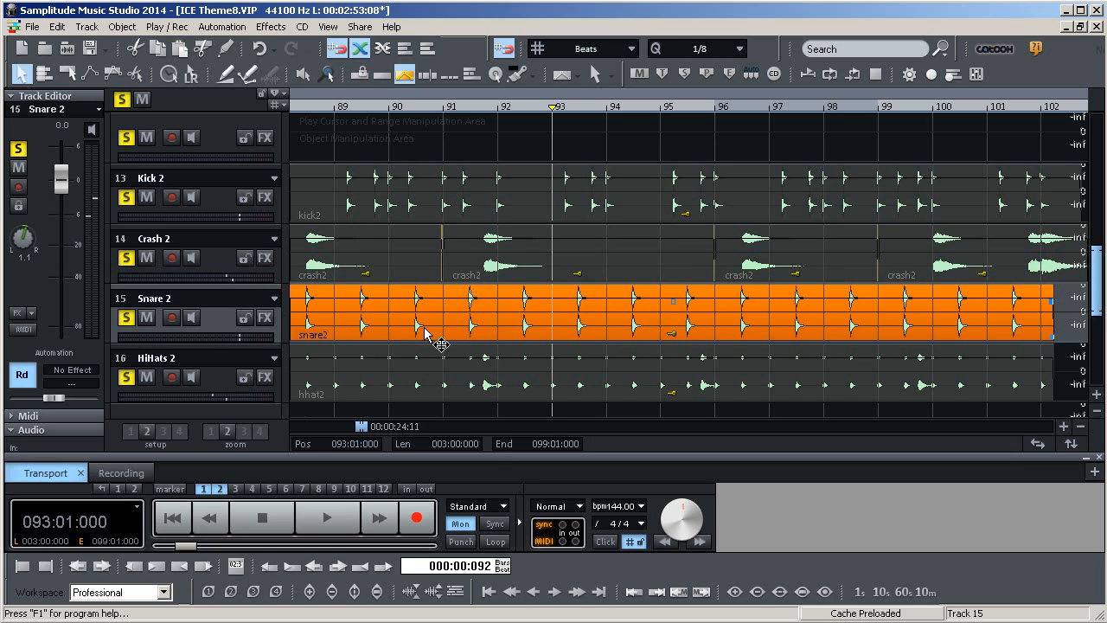
right_click(610, 320)
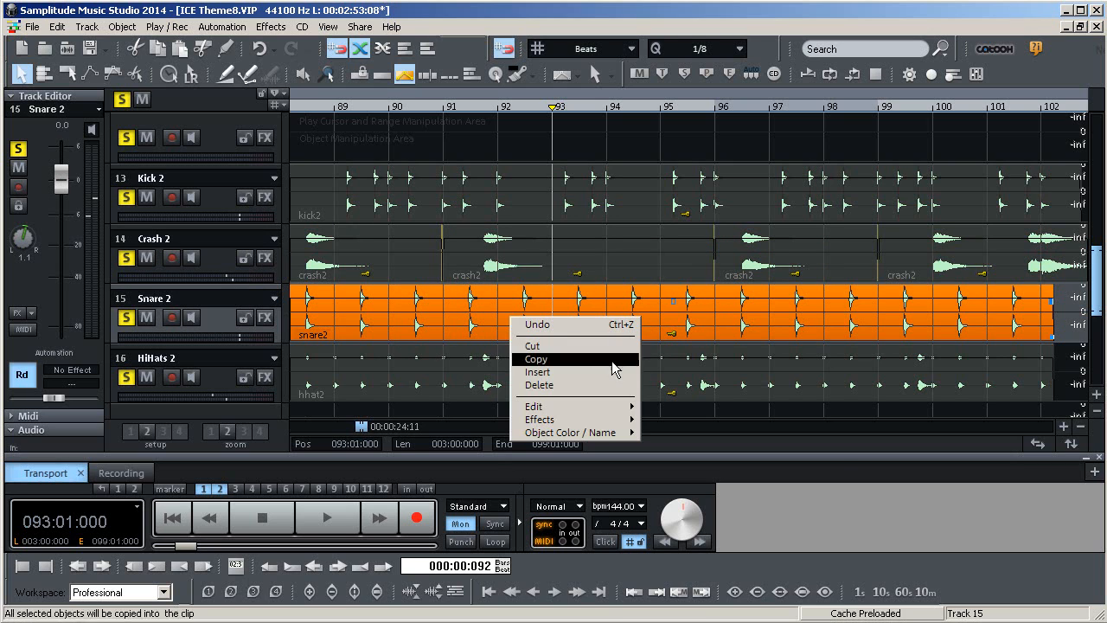
mouse_move(617, 415)
click(662, 406)
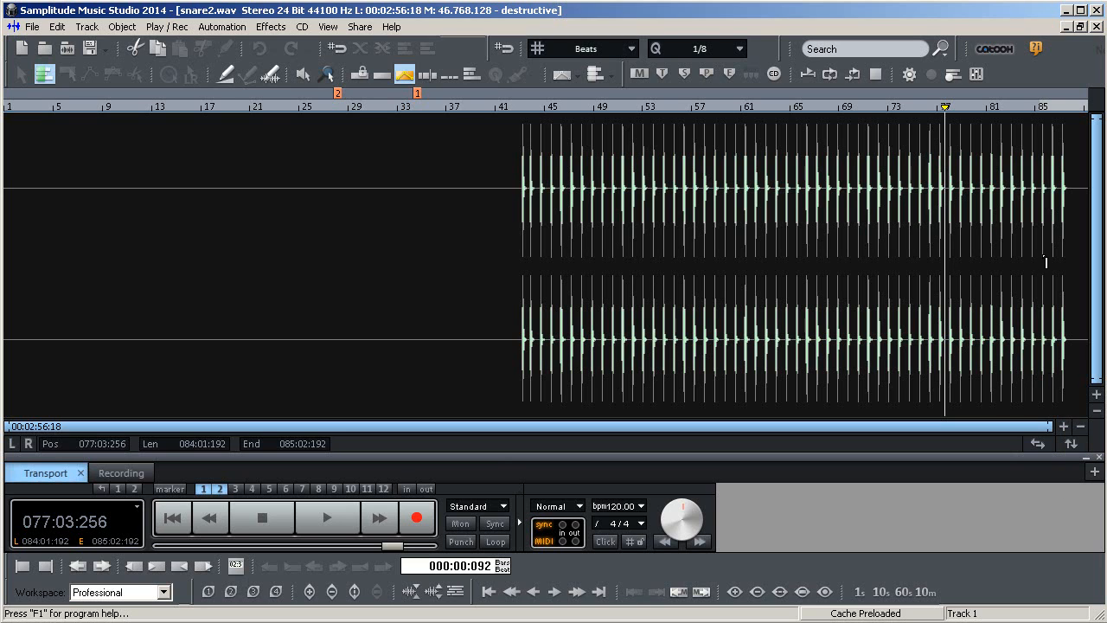
Zoom in on the snare hits around bar 78 in the wave editor, inspect them, and close the editor
click(1063, 425)
click(1063, 425)
click(1063, 426)
click(1063, 426)
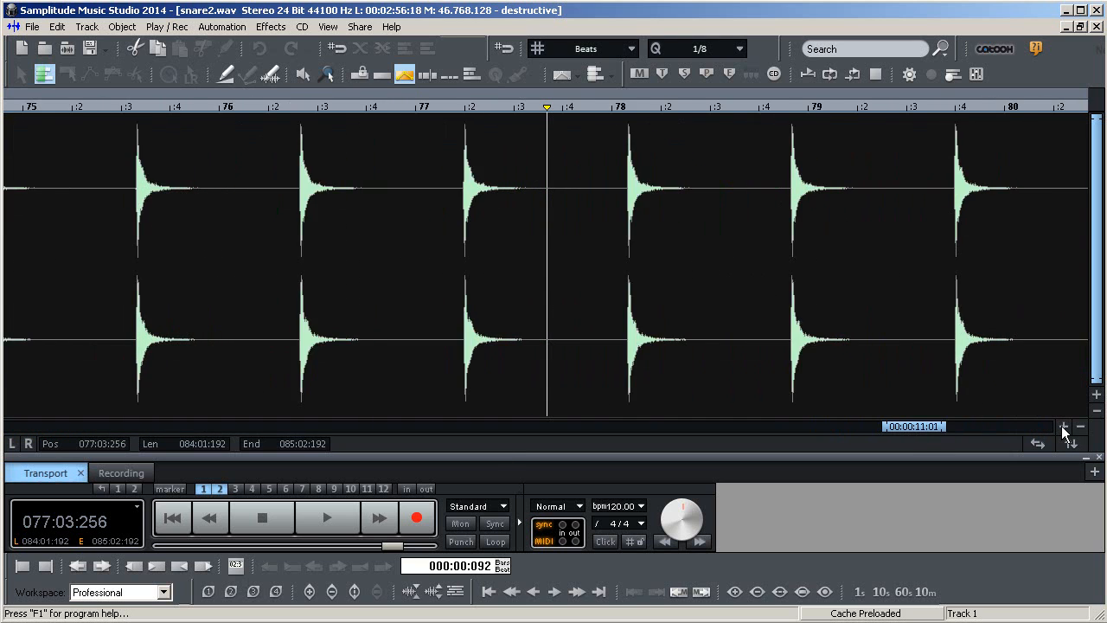
click(1063, 425)
click(1063, 425)
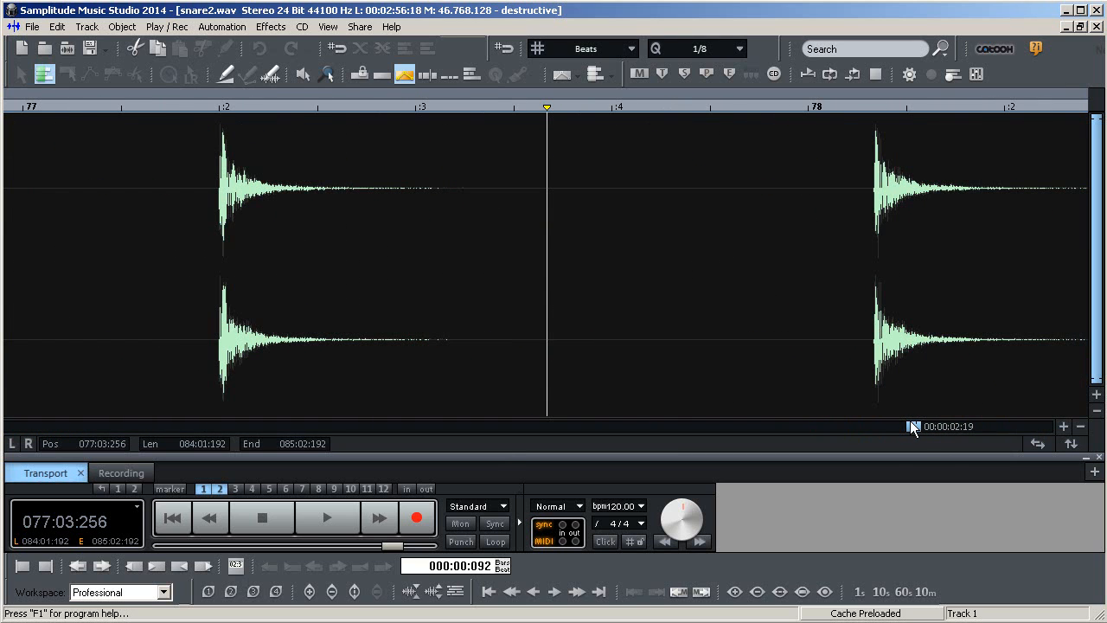
drag(913, 426, 913, 425)
drag(913, 429, 912, 429)
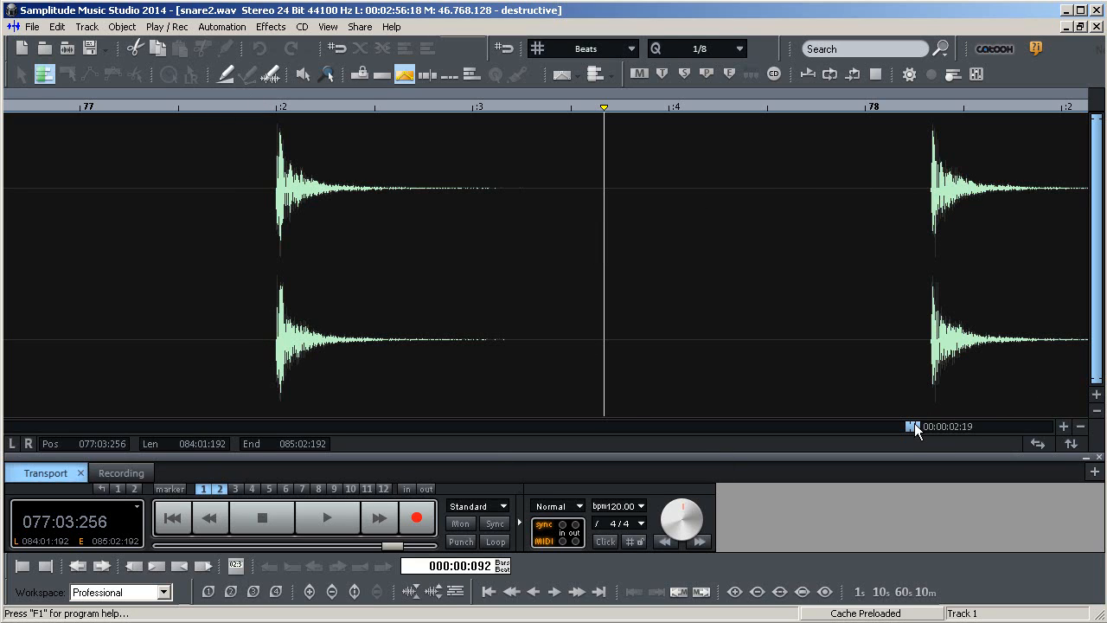
drag(912, 425, 916, 425)
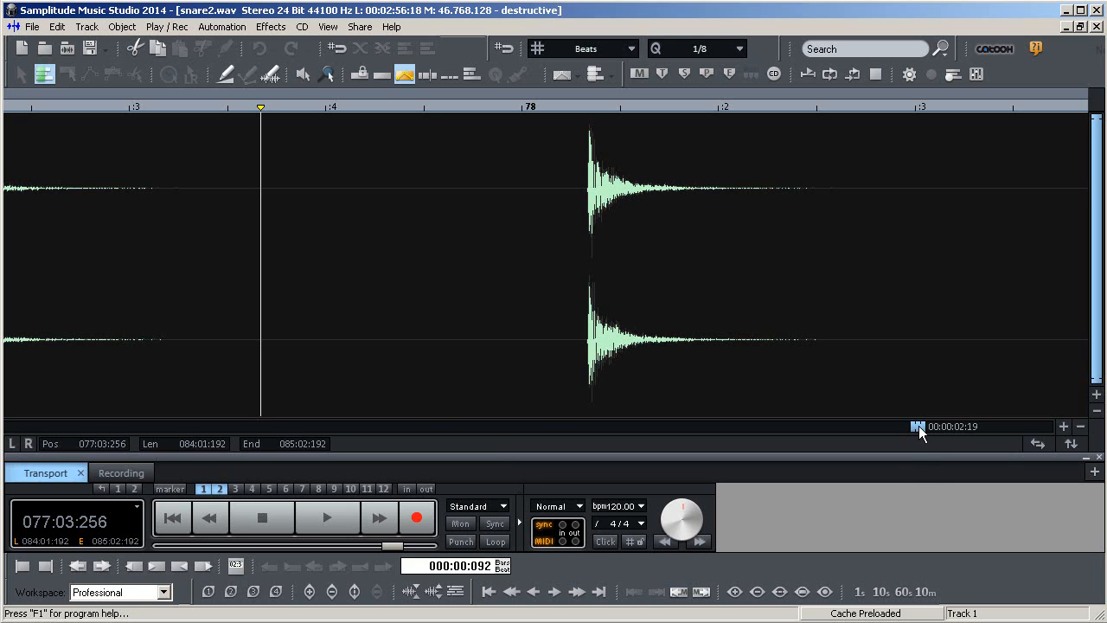
click(421, 109)
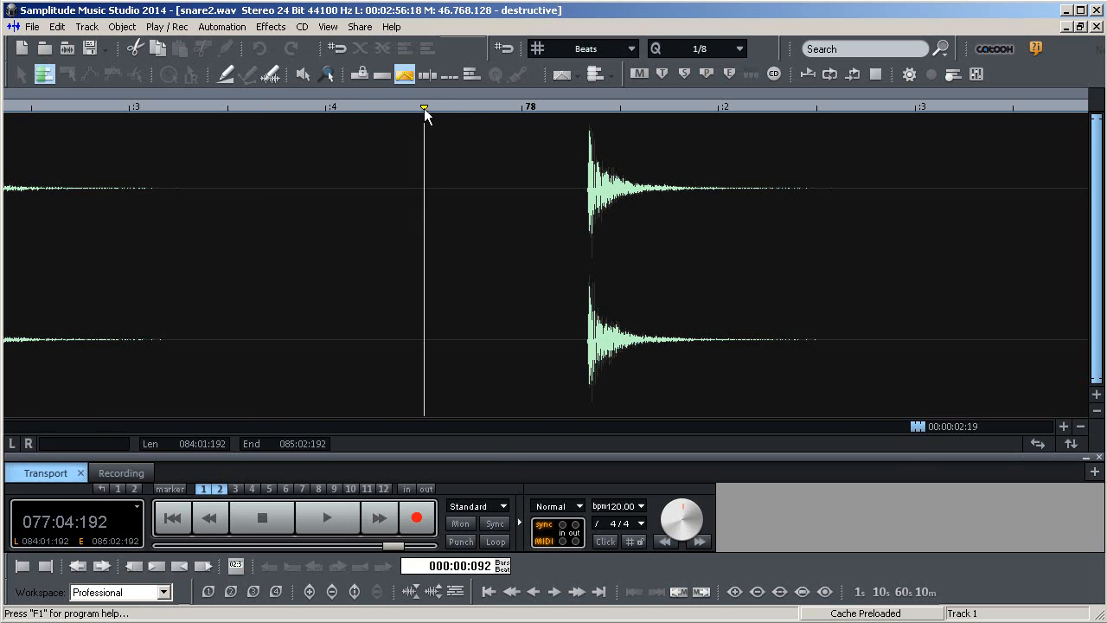
click(917, 109)
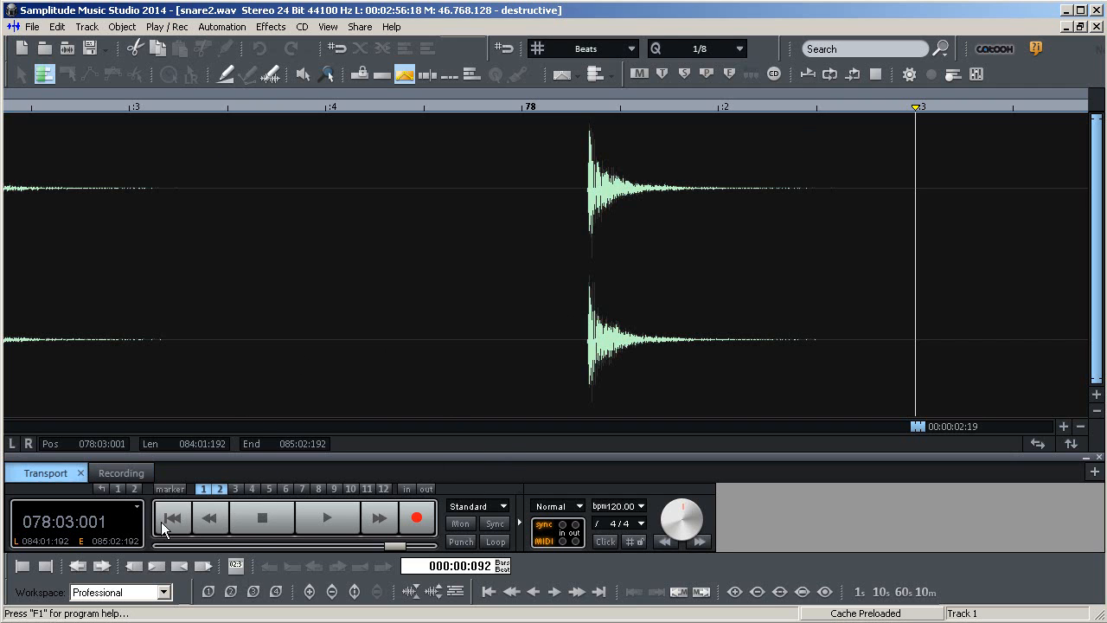
click(1095, 27)
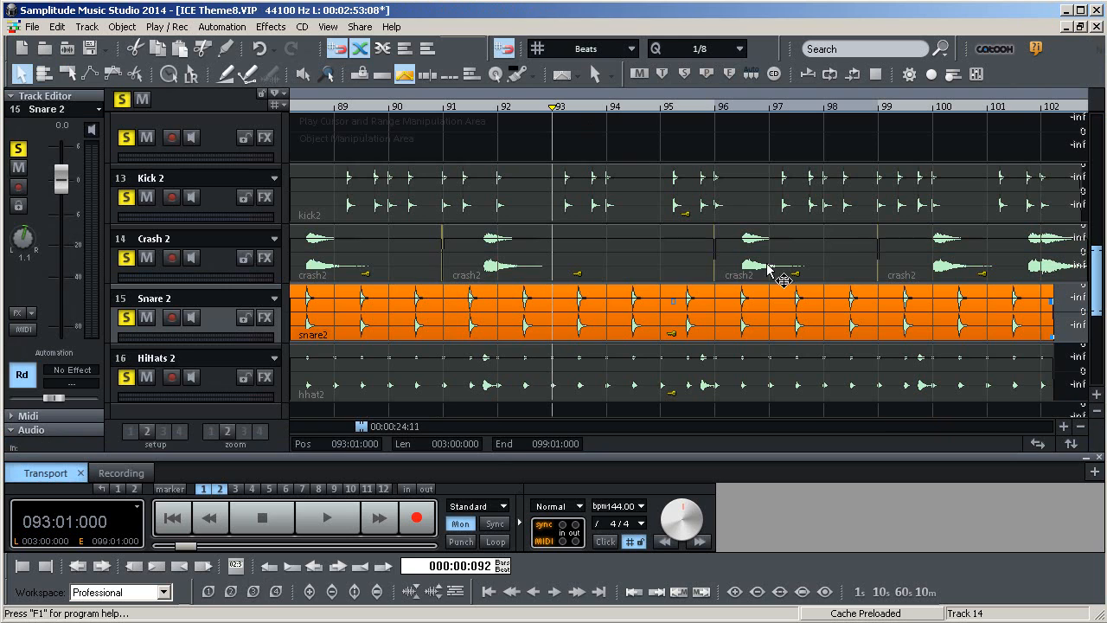
Compare the crash, kick and snare objects around bars 91 to 104 by selecting them in turn
click(654, 277)
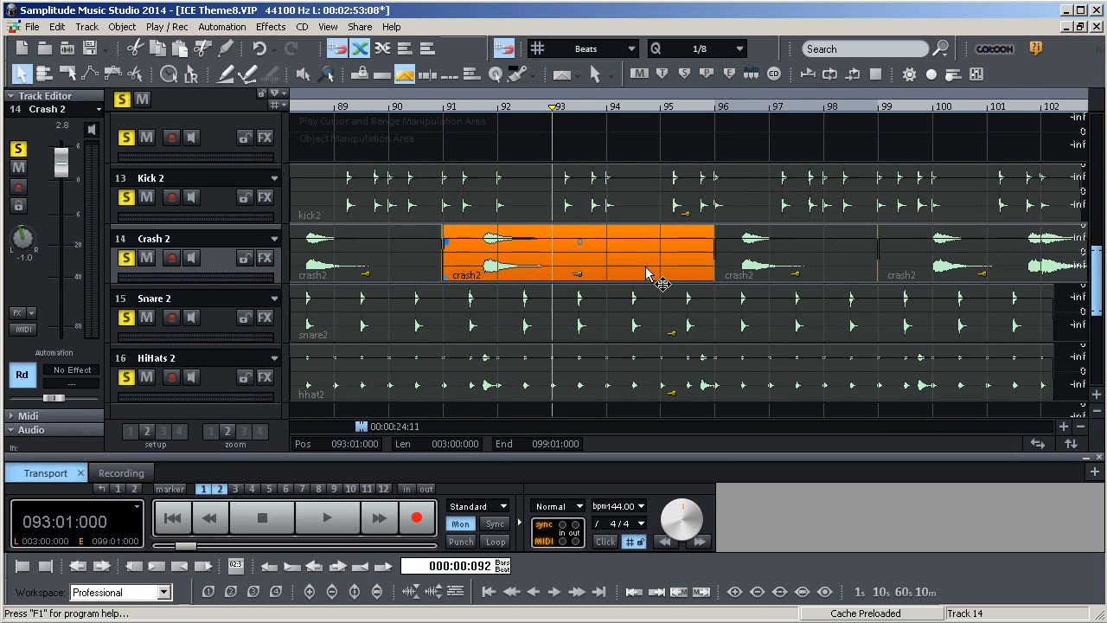
click(822, 275)
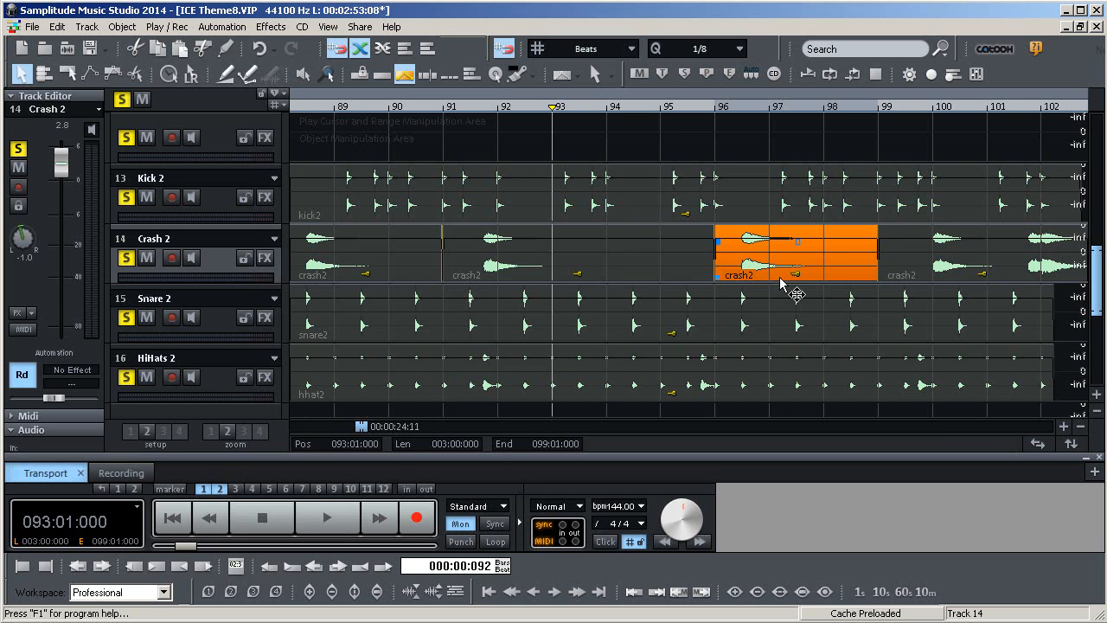
click(1059, 211)
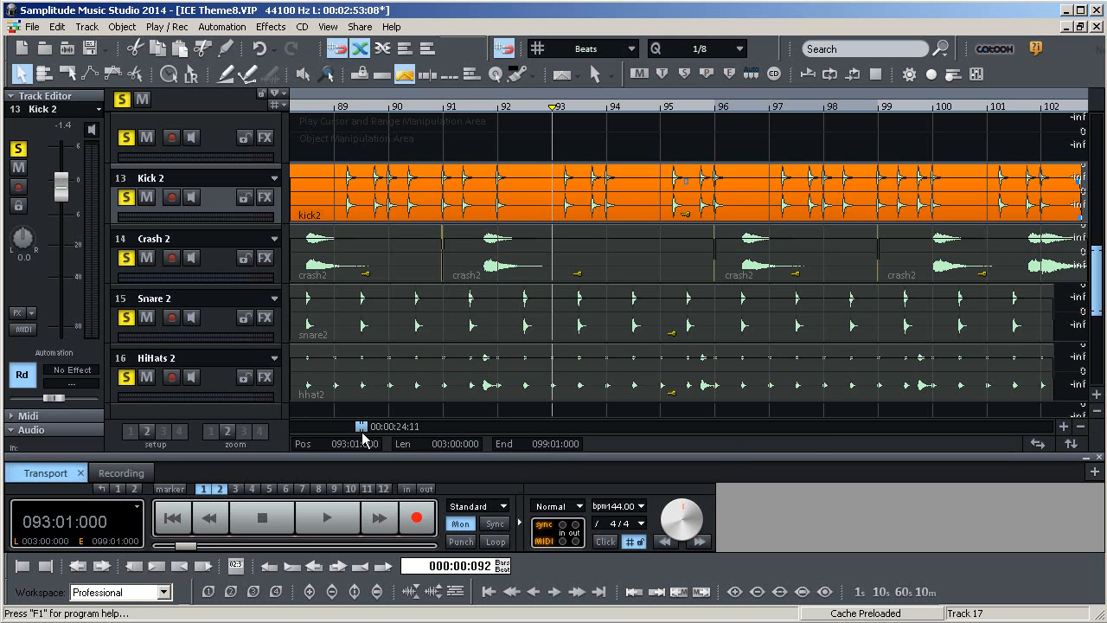
drag(365, 430, 367, 430)
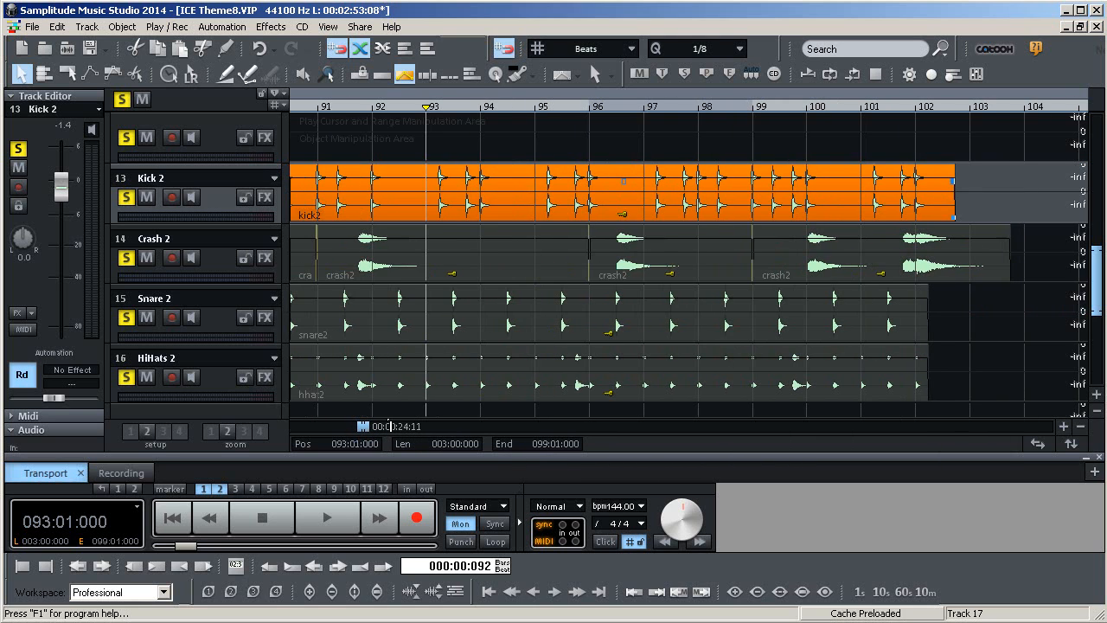
Split the snare object at bar 96 and undo the split
click(679, 255)
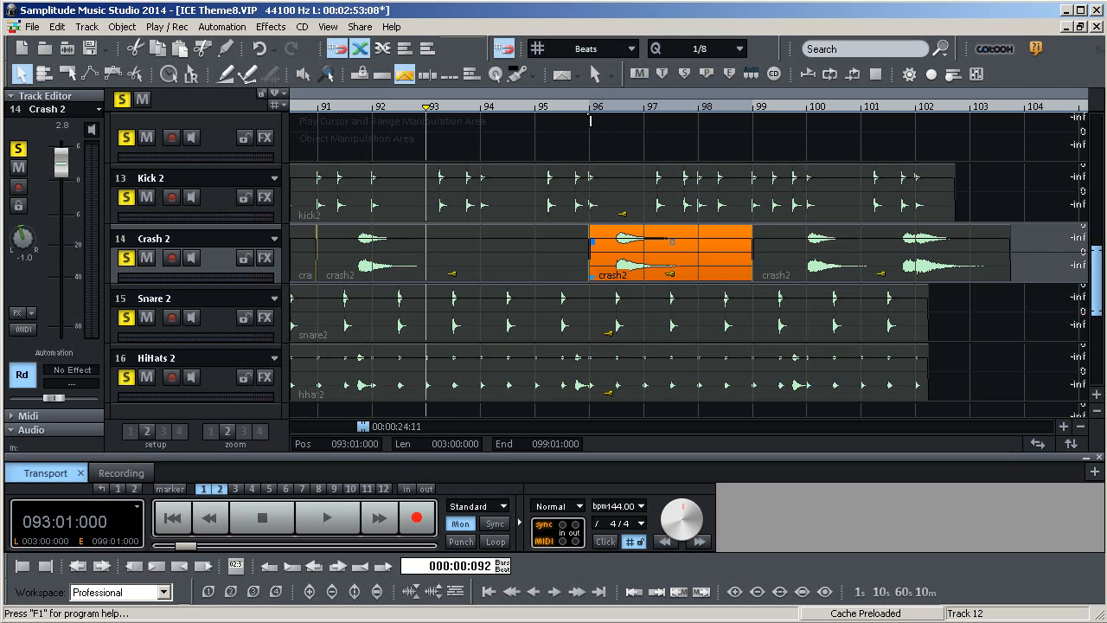
click(591, 106)
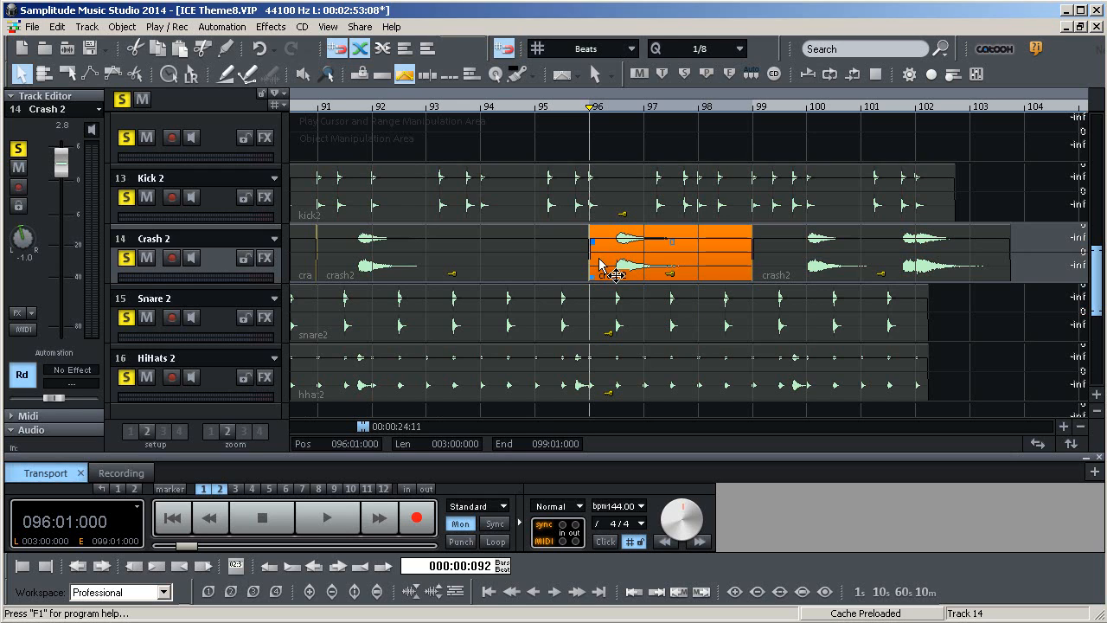
click(563, 323)
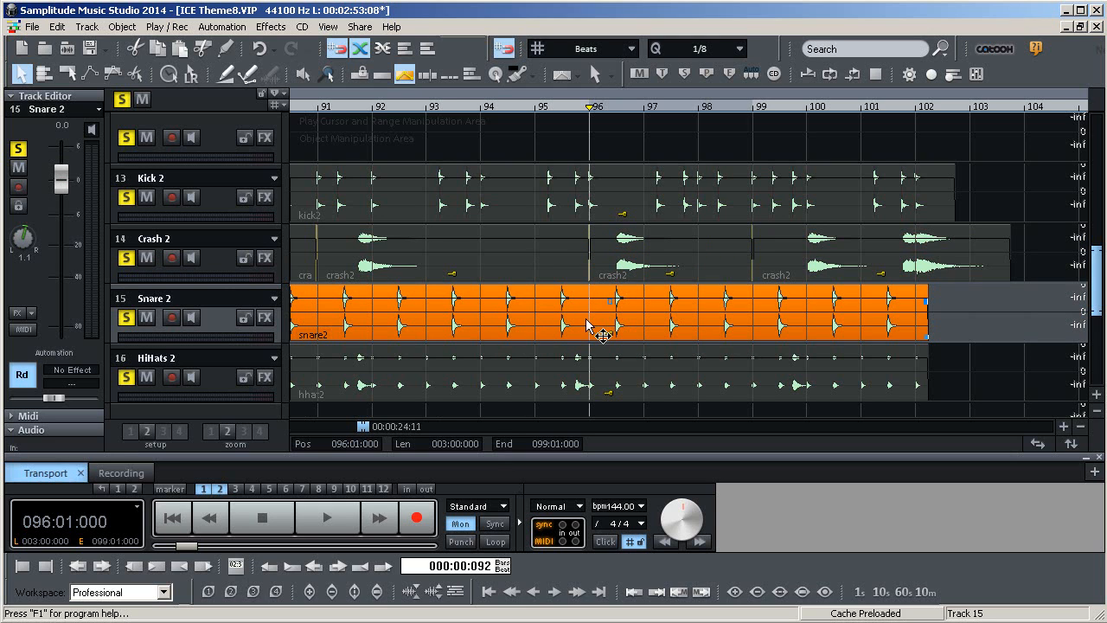
key(t)
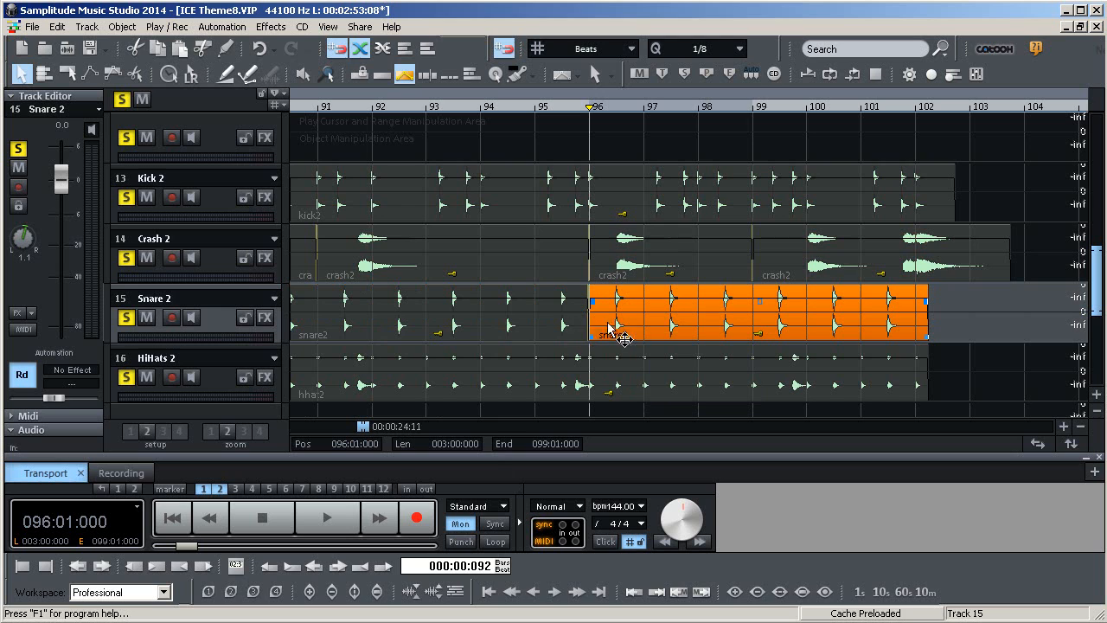
click(583, 327)
click(605, 329)
click(577, 326)
click(609, 326)
click(583, 320)
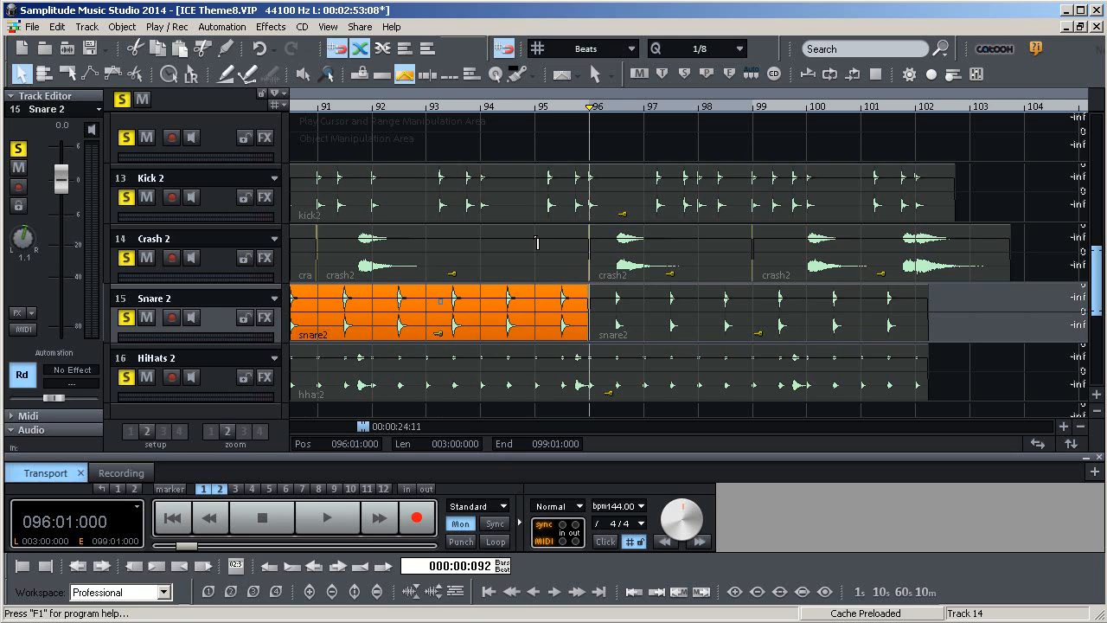
key(ctrl+z)
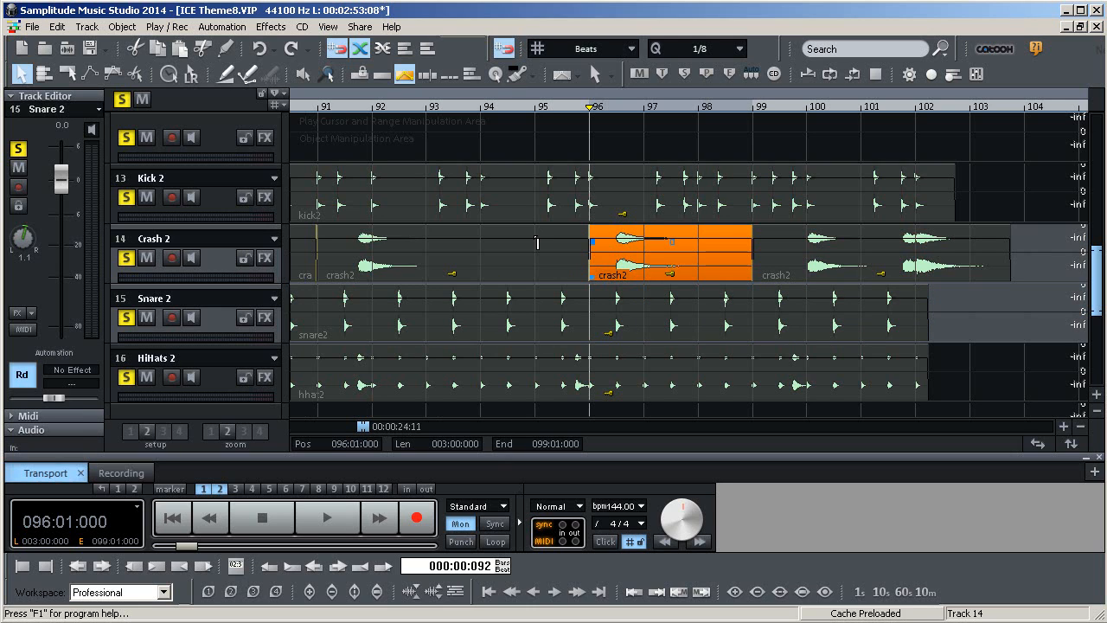
Inspect the crash objects between bars 88 and 99, selecting each and placing the play cursor along them
click(585, 337)
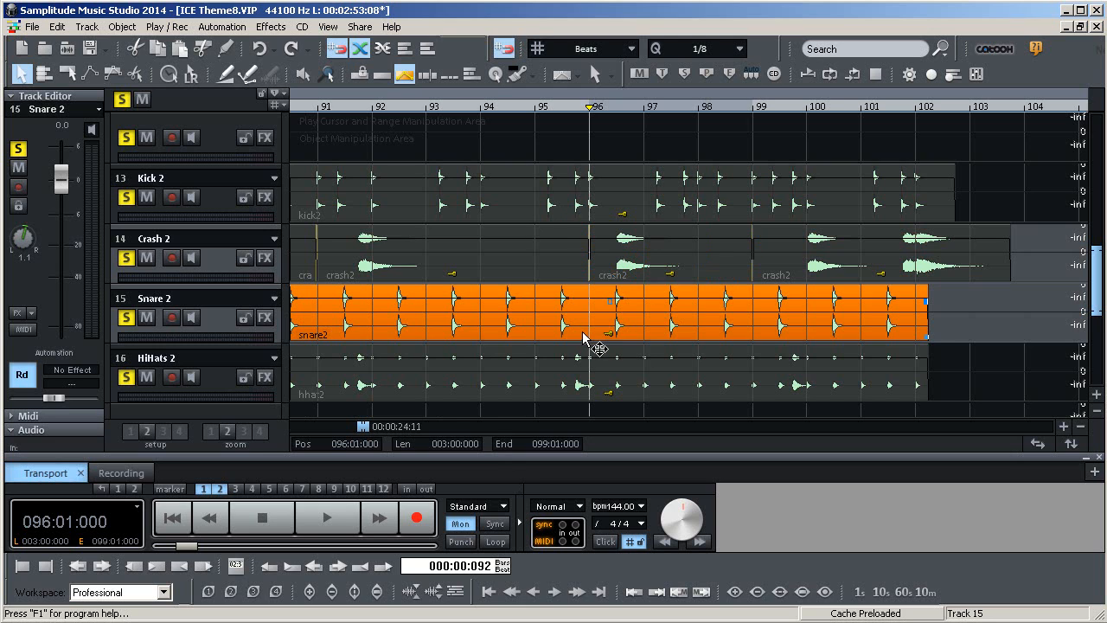
click(562, 258)
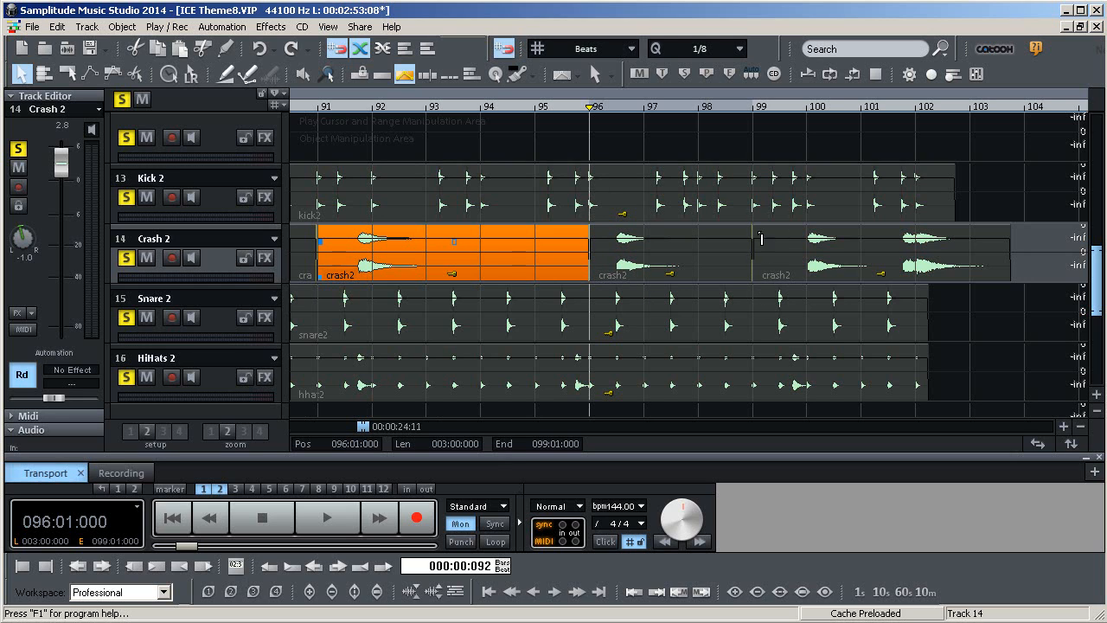
click(729, 280)
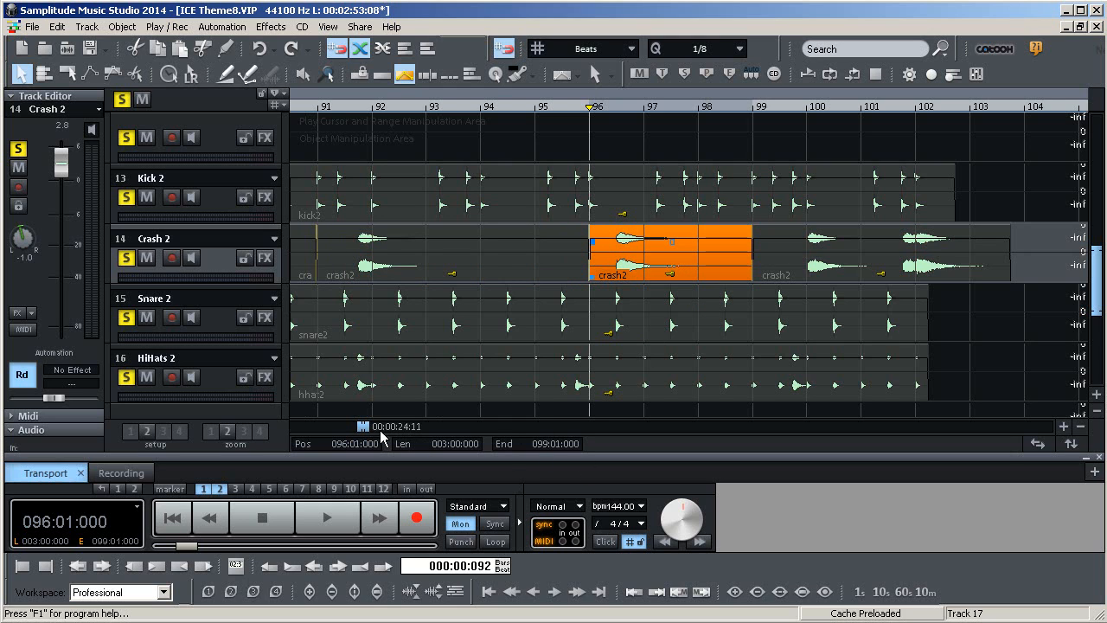
drag(364, 427, 361, 426)
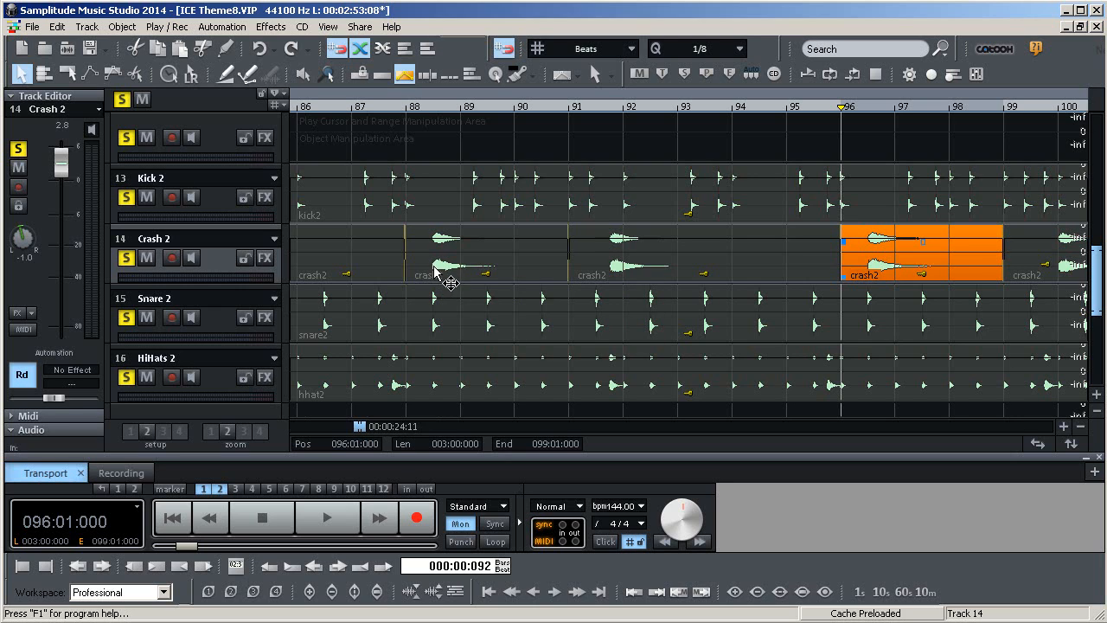
click(409, 114)
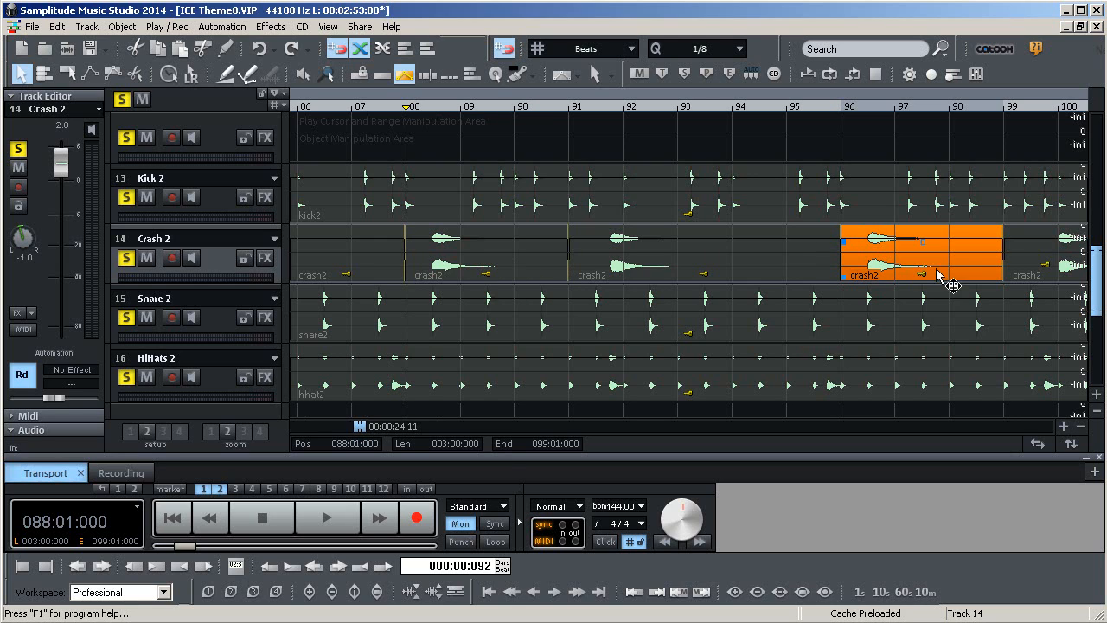
click(572, 120)
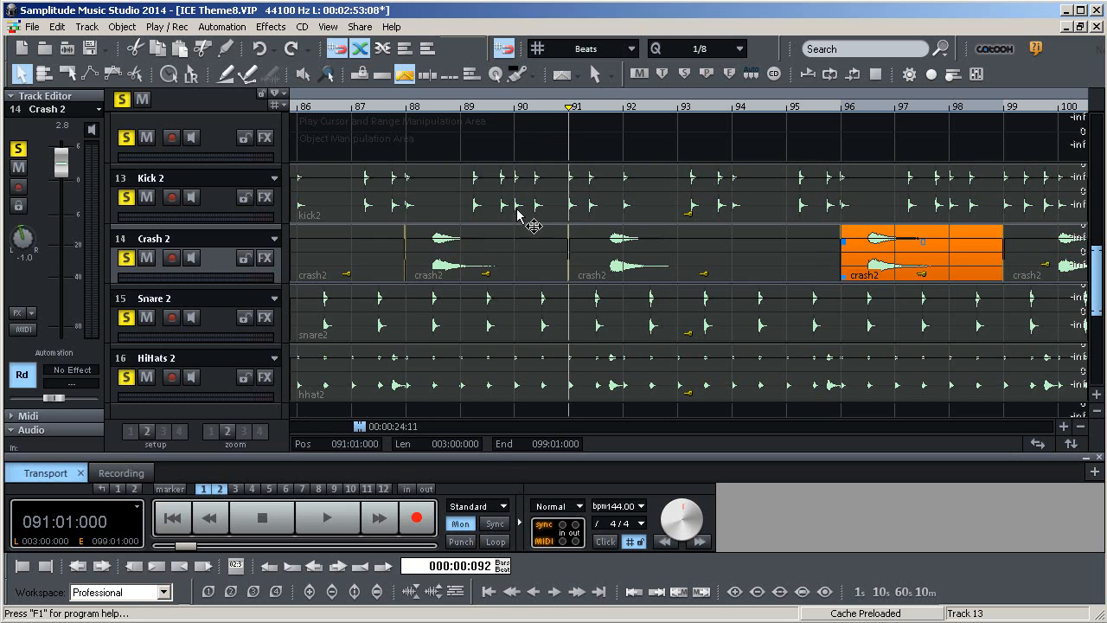
click(523, 272)
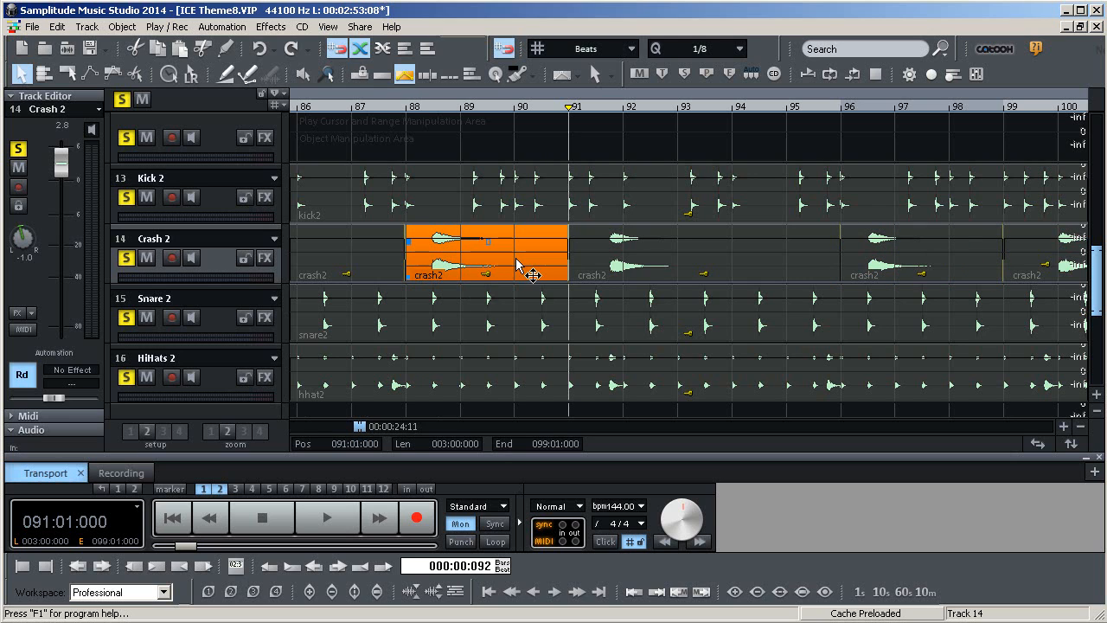
right_click(518, 264)
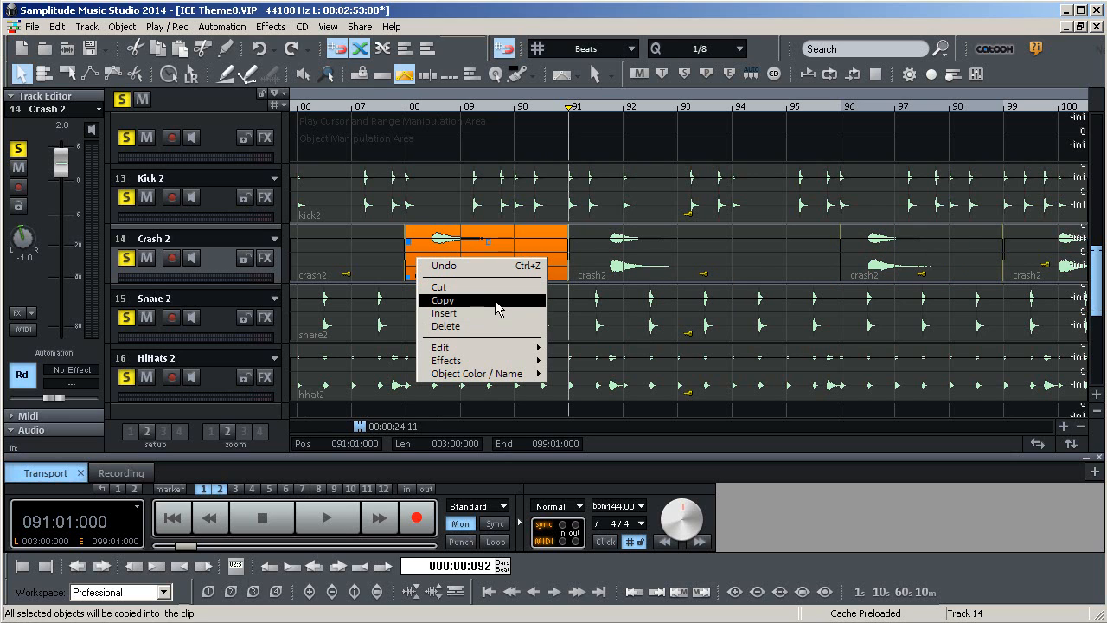
click(852, 122)
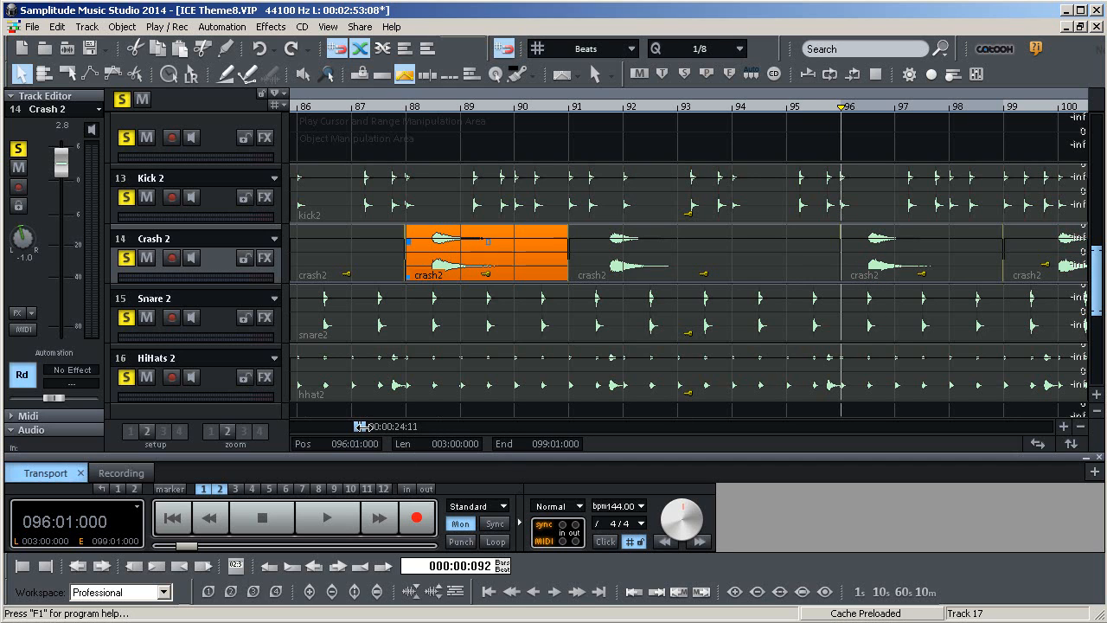
Move the crash object starting at bar 99 to bar 102 and back again
scroll(361, 430, right, 4)
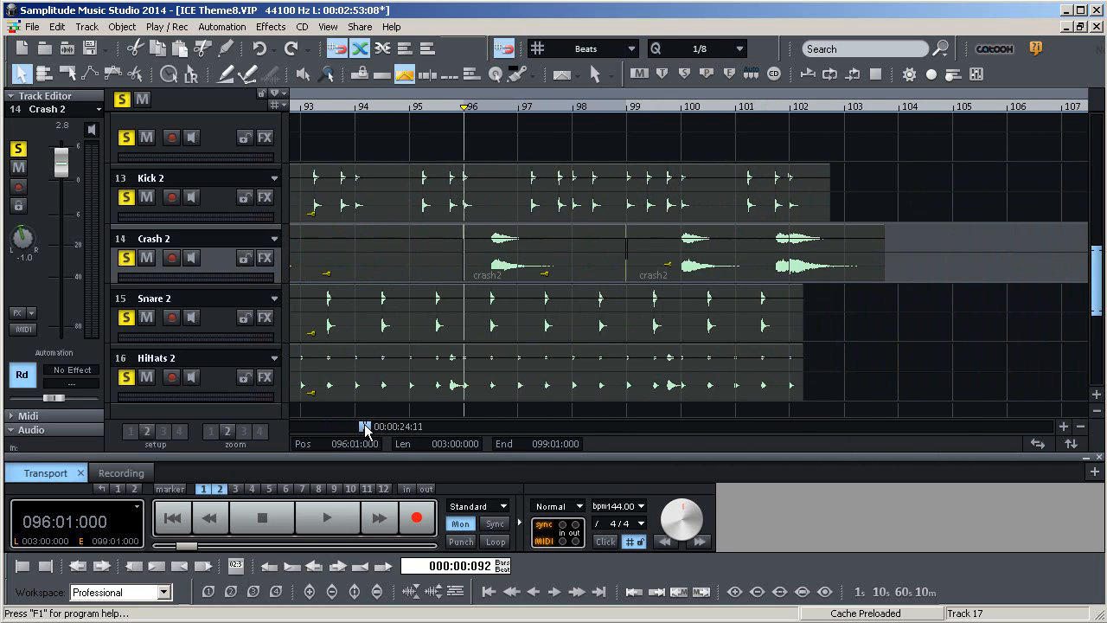
drag(646, 263, 809, 264)
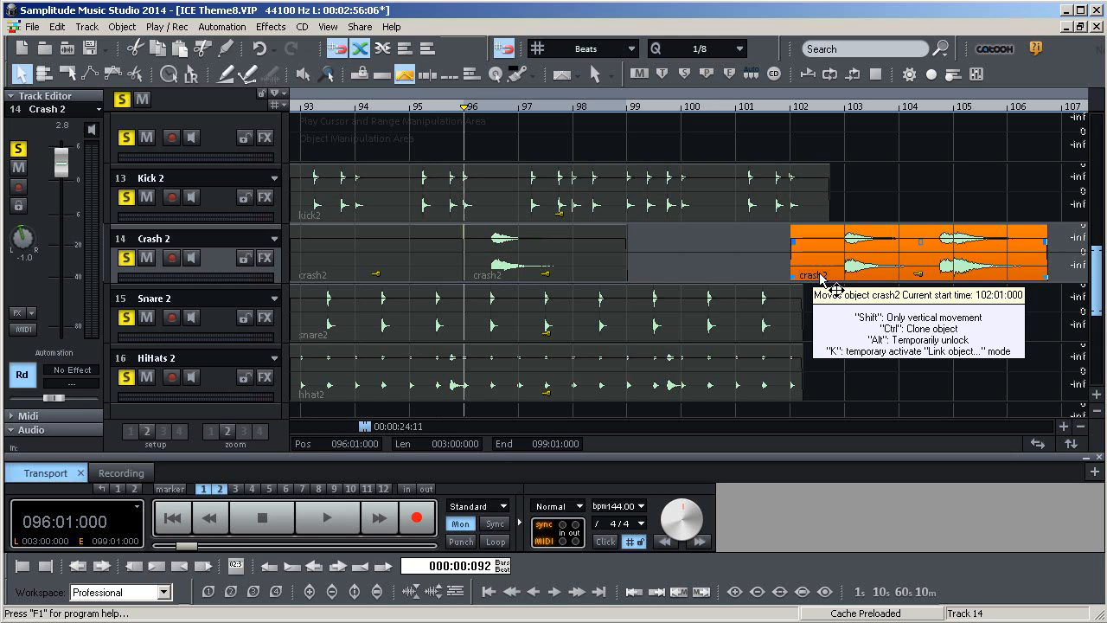
drag(821, 276, 652, 277)
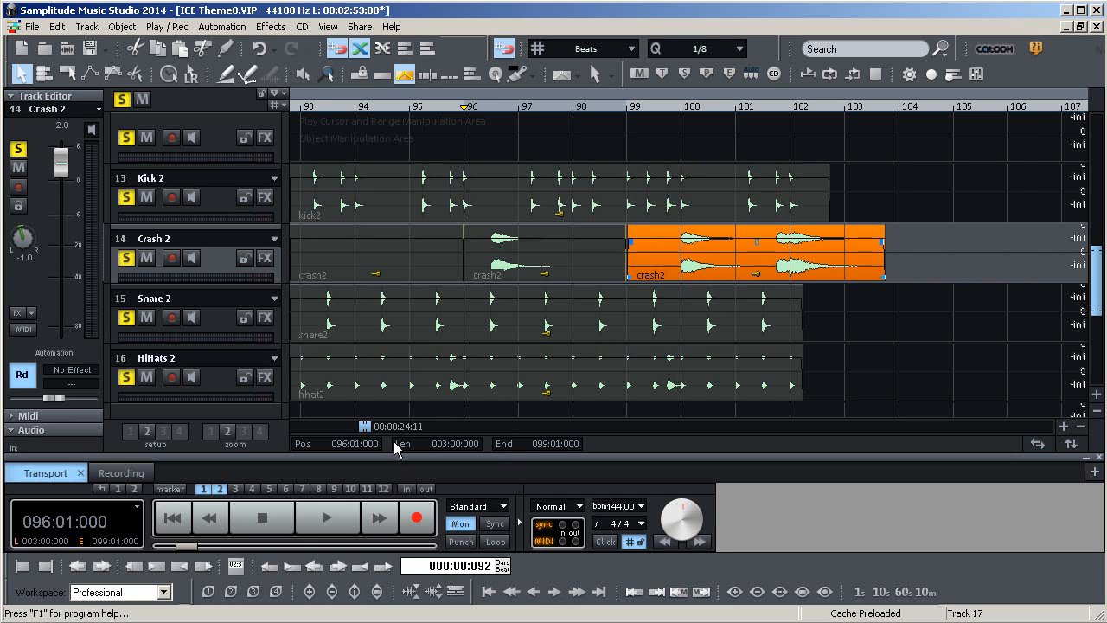
Copy the crash object just before bar 91 on the Crash 2 track
drag(361, 425, 361, 424)
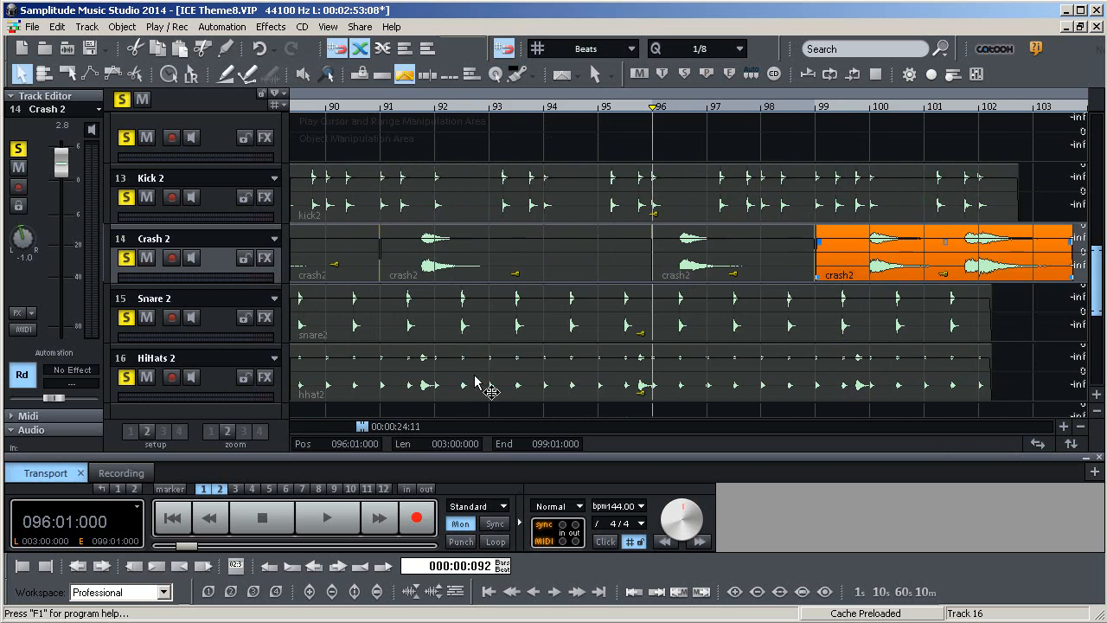
click(354, 258)
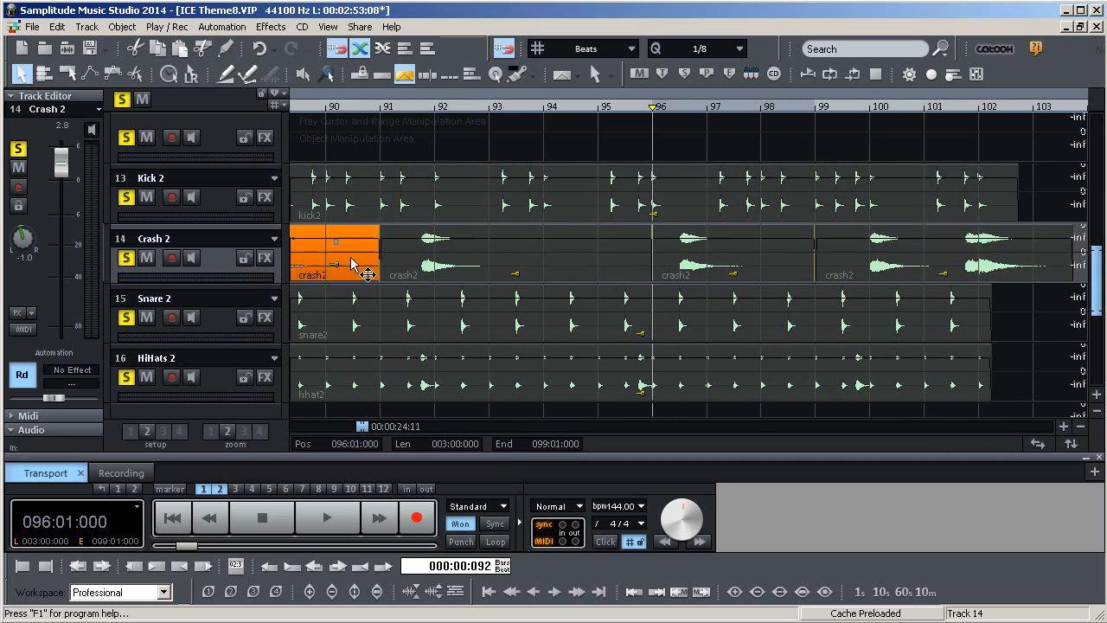
drag(1095, 282, 1095, 264)
right_click(353, 340)
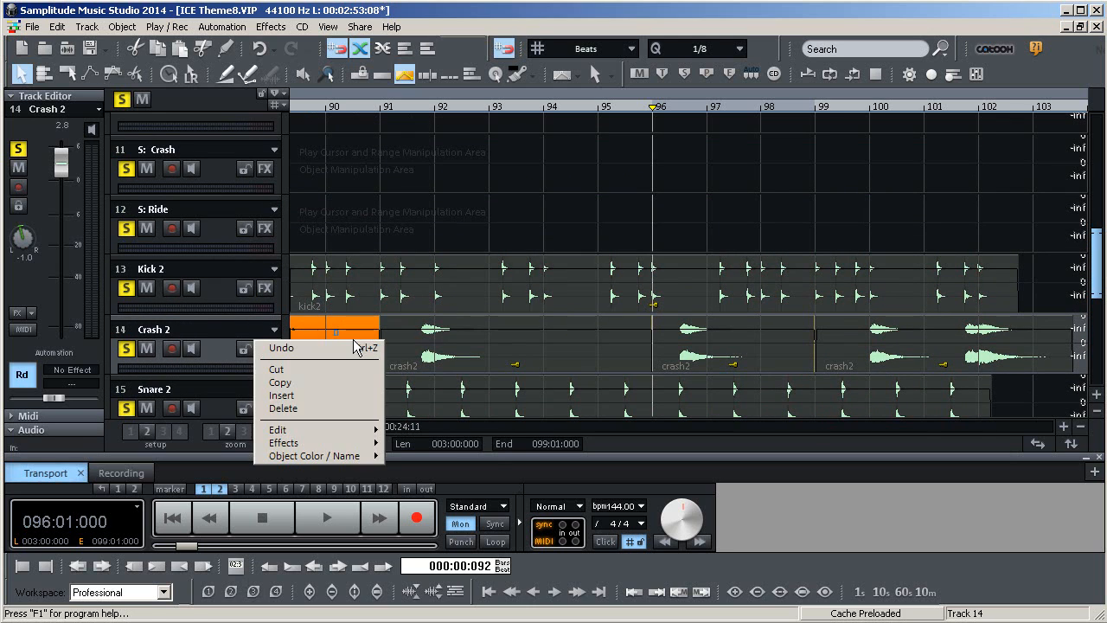
click(337, 380)
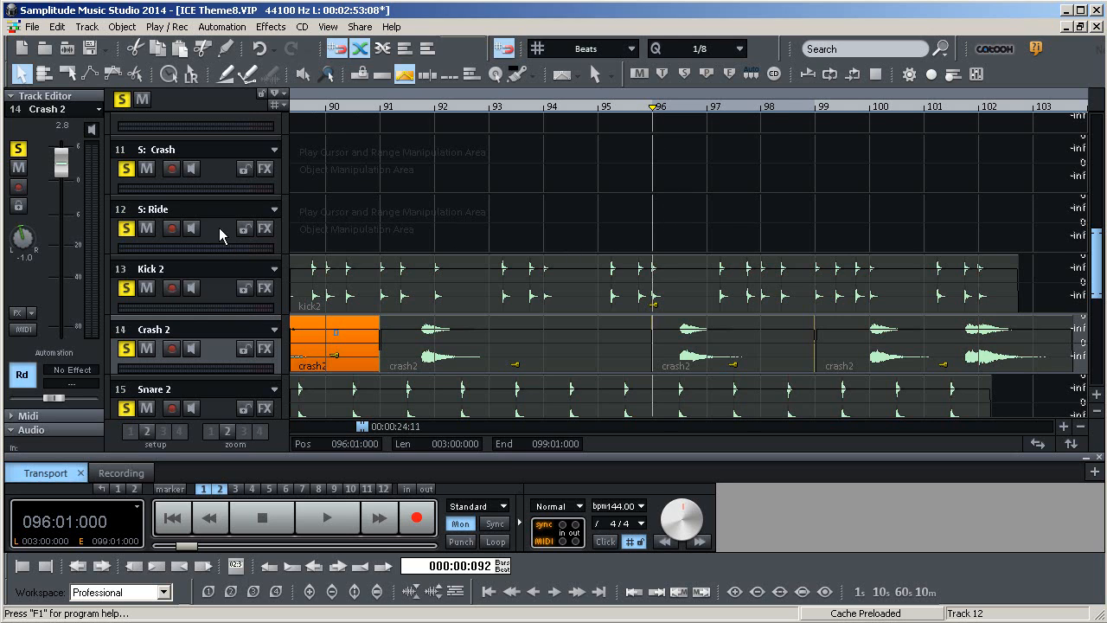
Paste the copied crash object onto the S: Ride track at bar 96
click(400, 218)
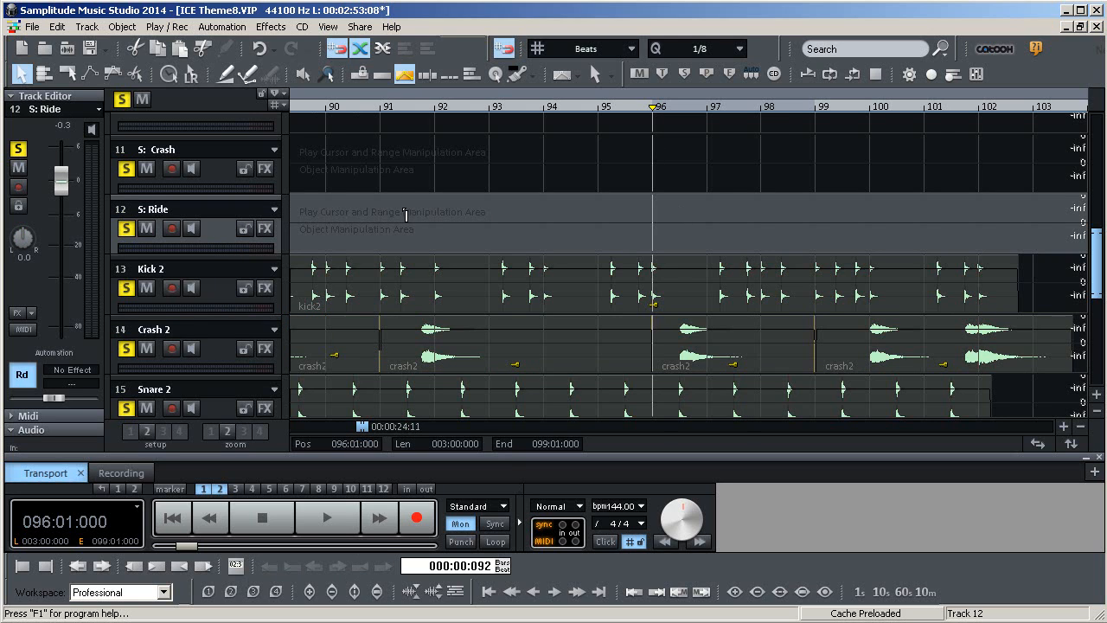
mouse_move(364, 431)
mouse_down()
mouse_move(320, 420)
mouse_move(364, 423)
mouse_up()
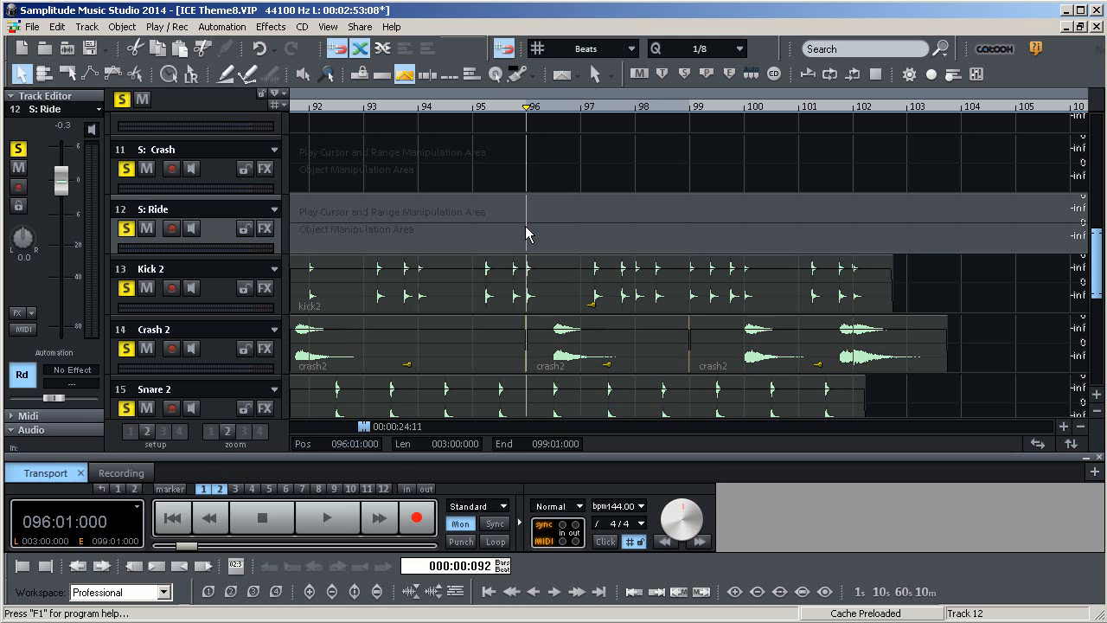
key(ctrl+v)
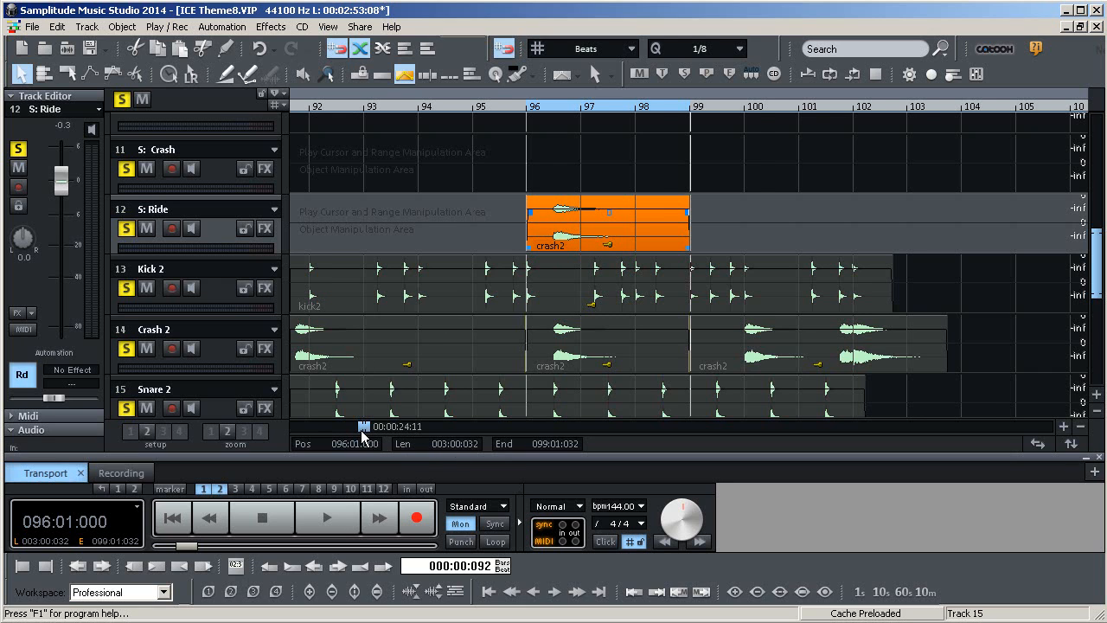
Cut the crash object spanning bars 96 to 99 from the Crash 2 track
drag(362, 431, 360, 431)
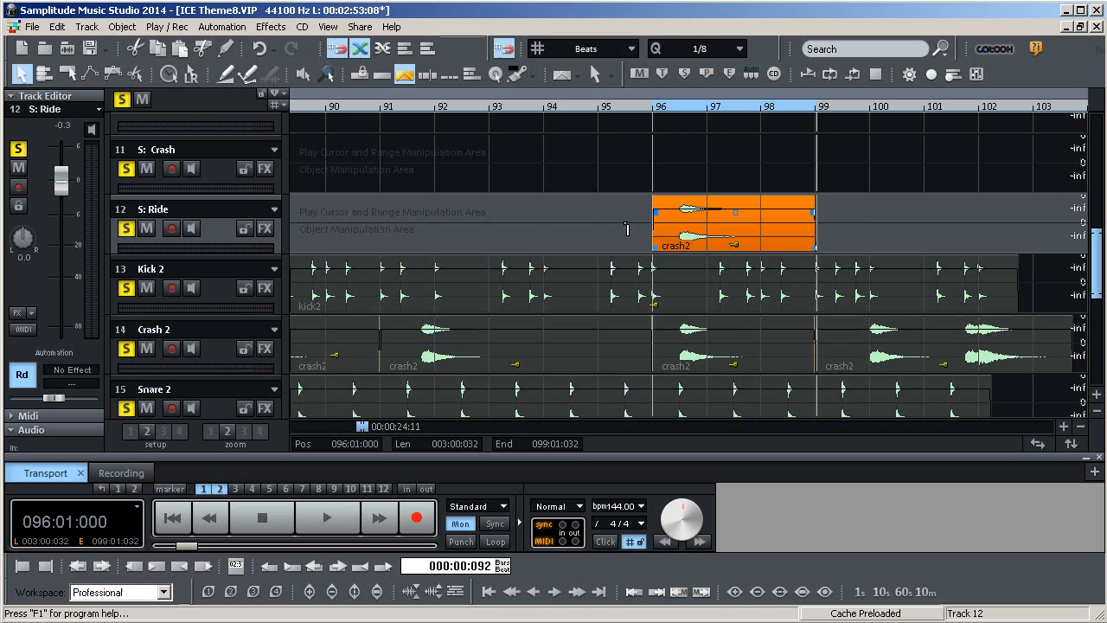
click(717, 366)
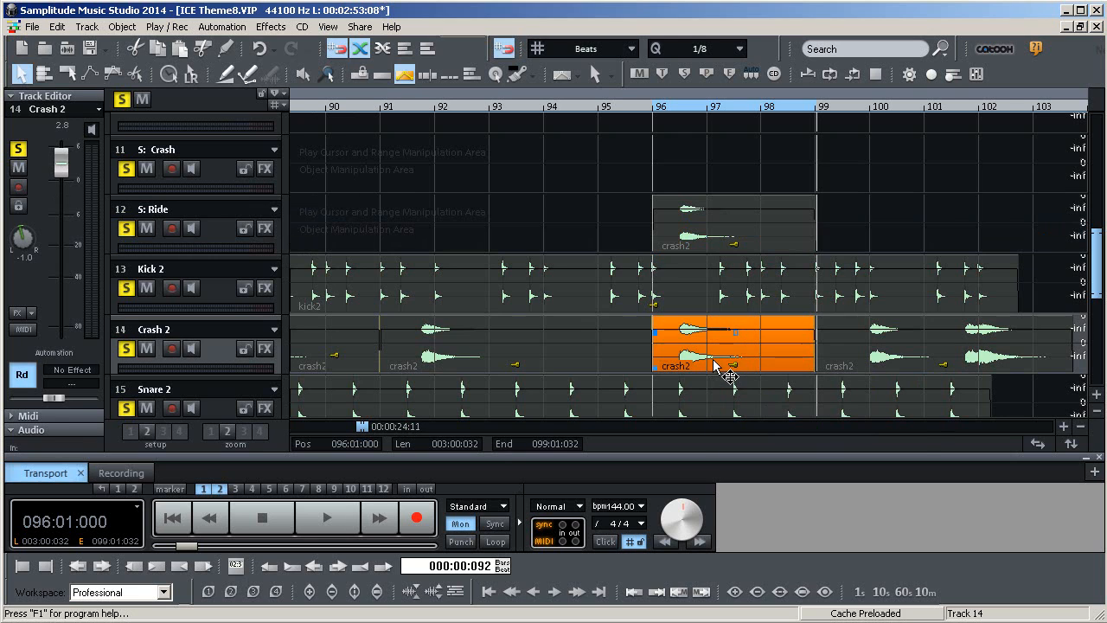
right_click(714, 357)
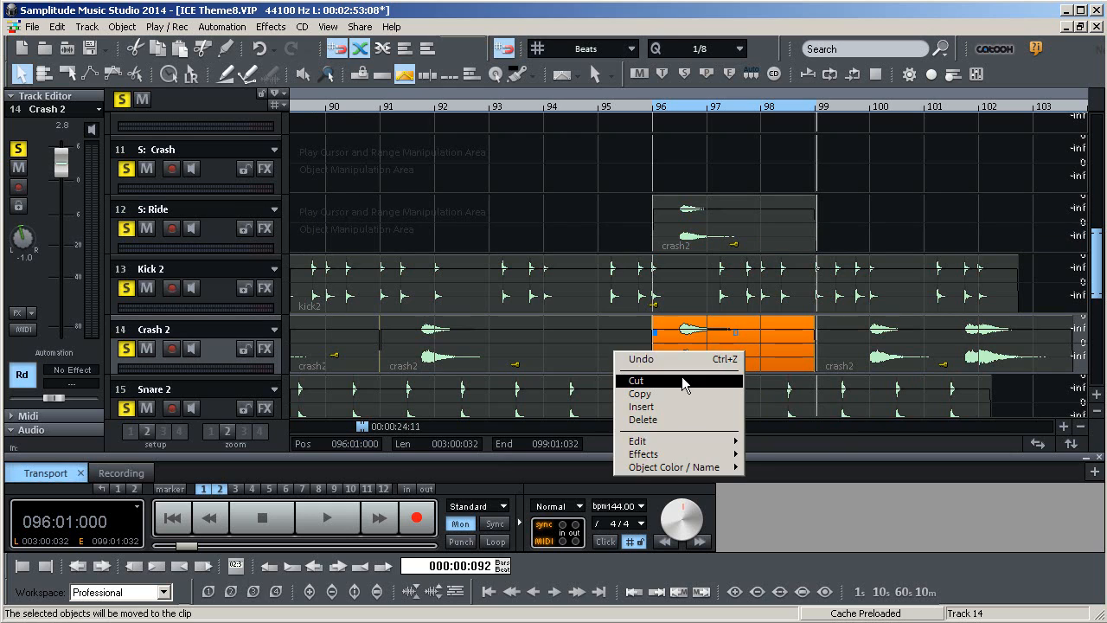
click(682, 380)
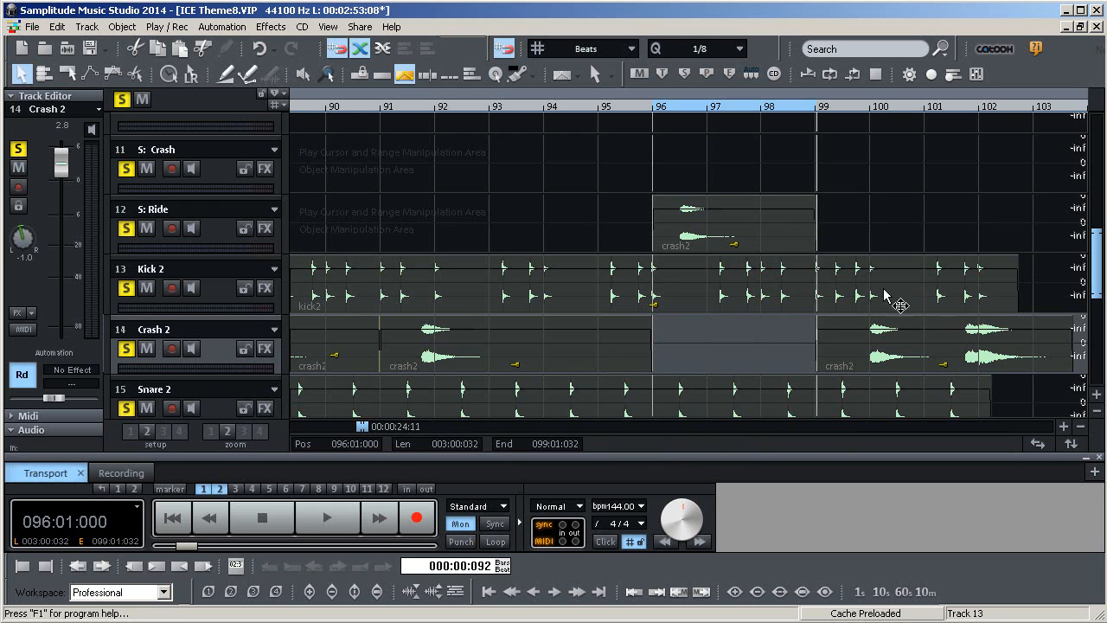
Move the pasted crash object from the S: Ride track down onto the Crash 2 track at bar 96
click(742, 238)
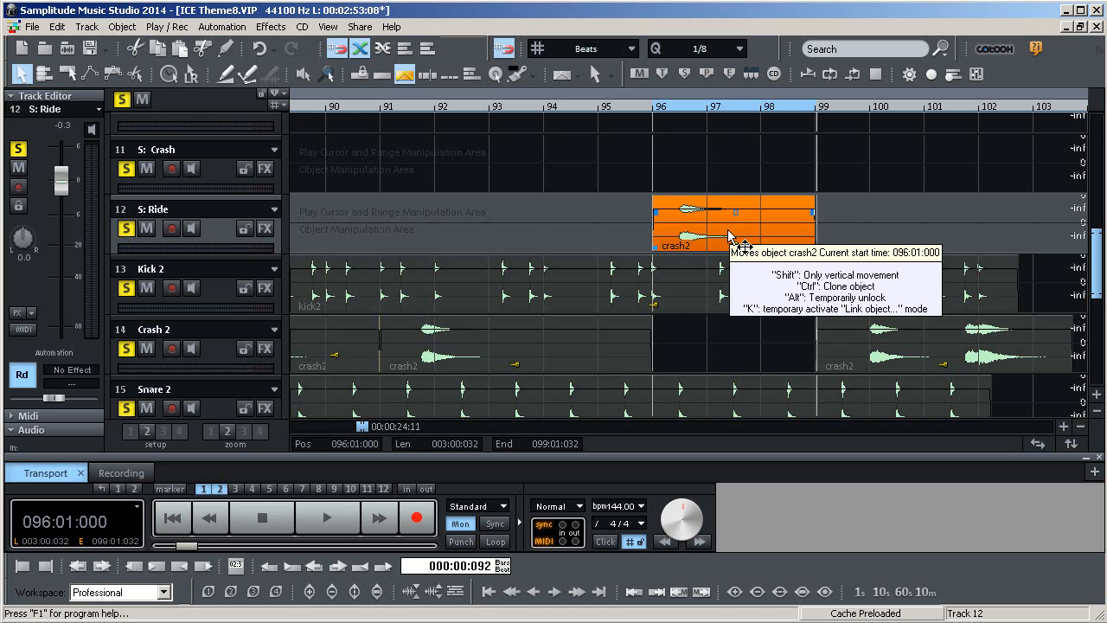
mouse_move(728, 235)
mouse_down()
mouse_move(714, 239)
mouse_move(731, 237)
mouse_up()
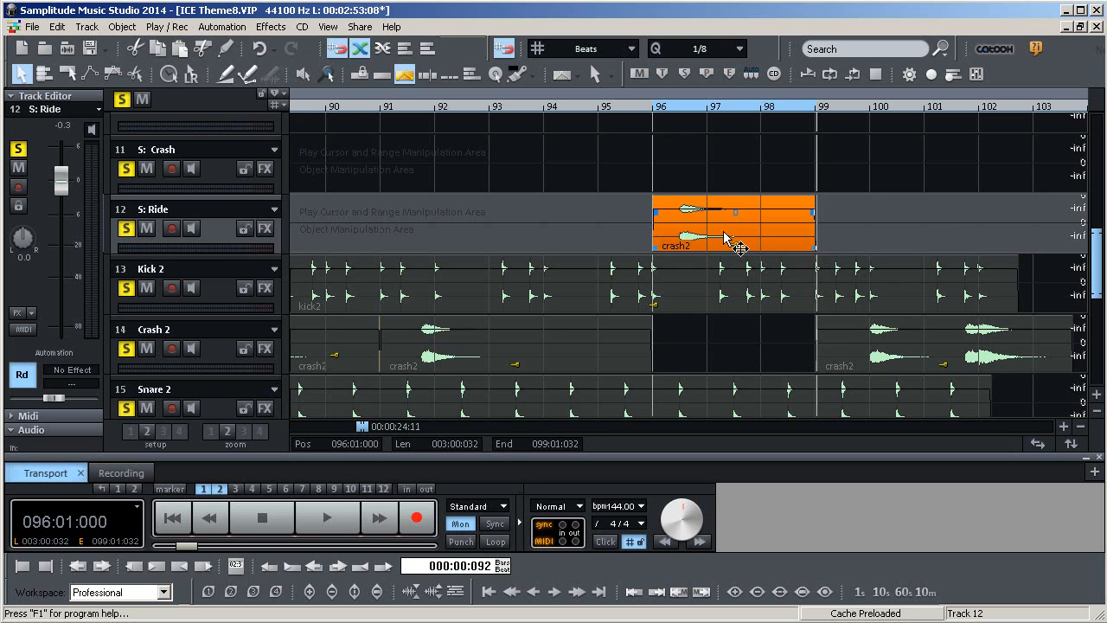
drag(725, 234, 725, 340)
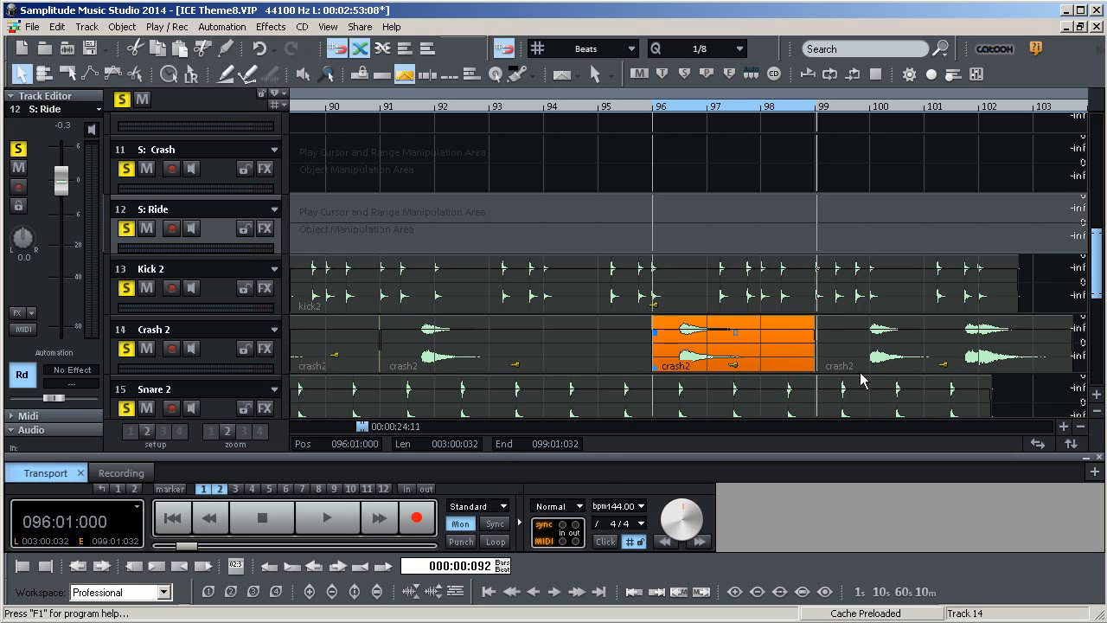
scroll(520, 374, down, 1)
scroll(519, 372, up, 1)
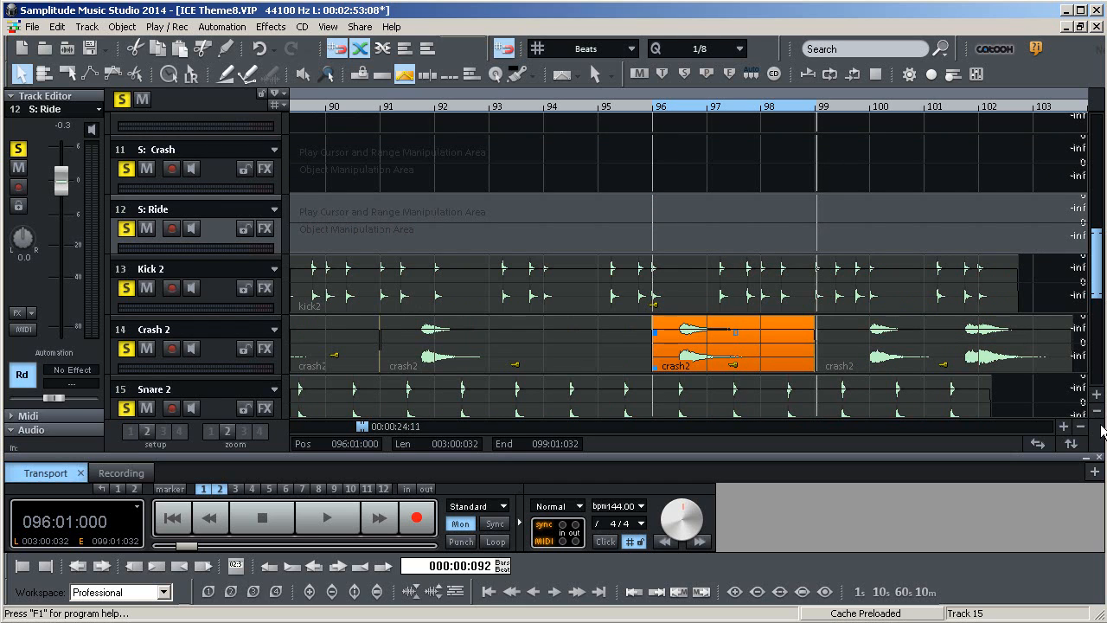
click(1080, 427)
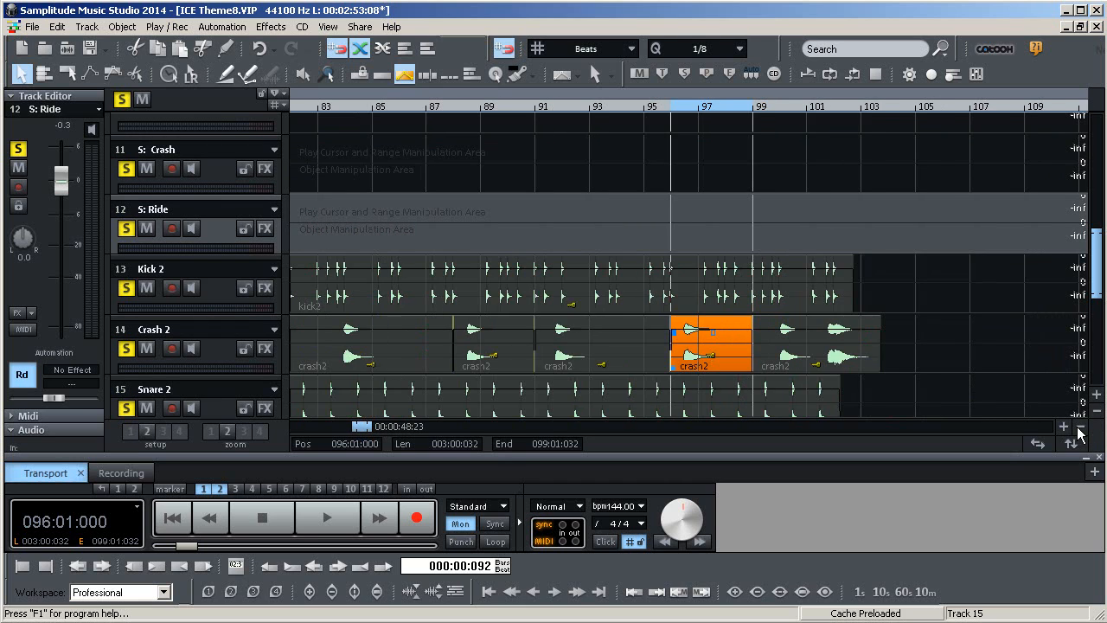
click(1080, 428)
mouse_move(358, 424)
mouse_down()
mouse_move(339, 425)
mouse_move(349, 425)
mouse_up()
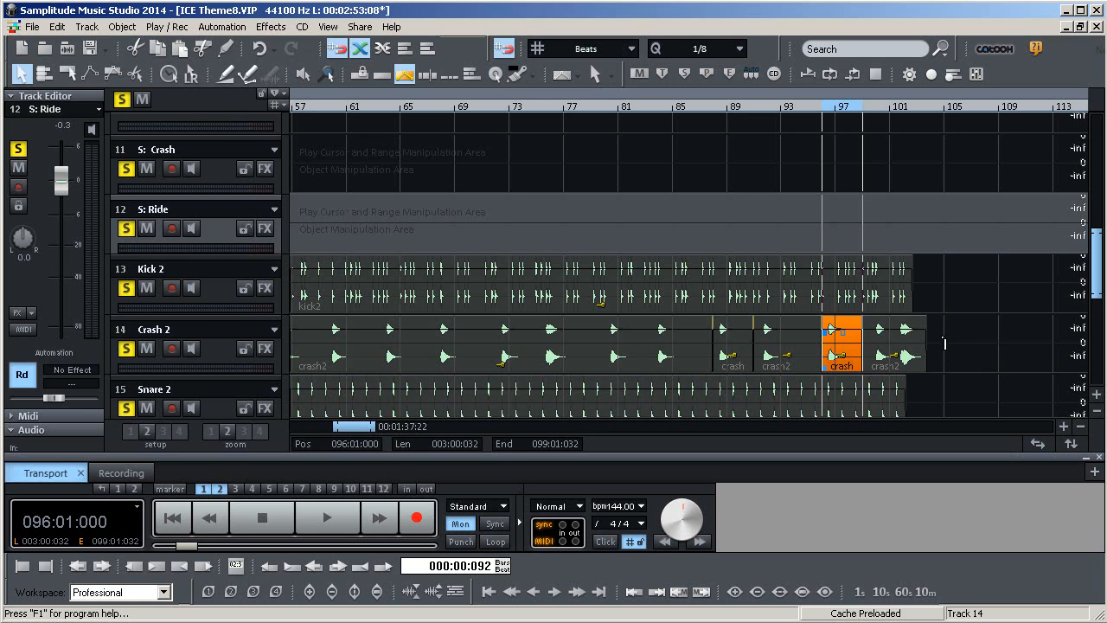
click(934, 361)
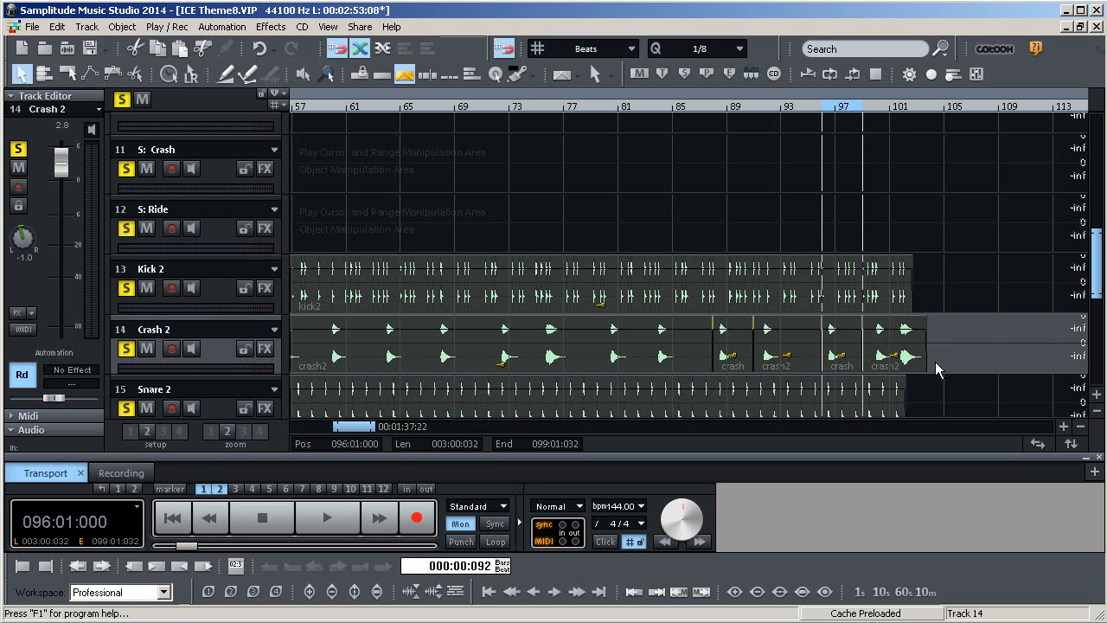
drag(935, 357, 337, 336)
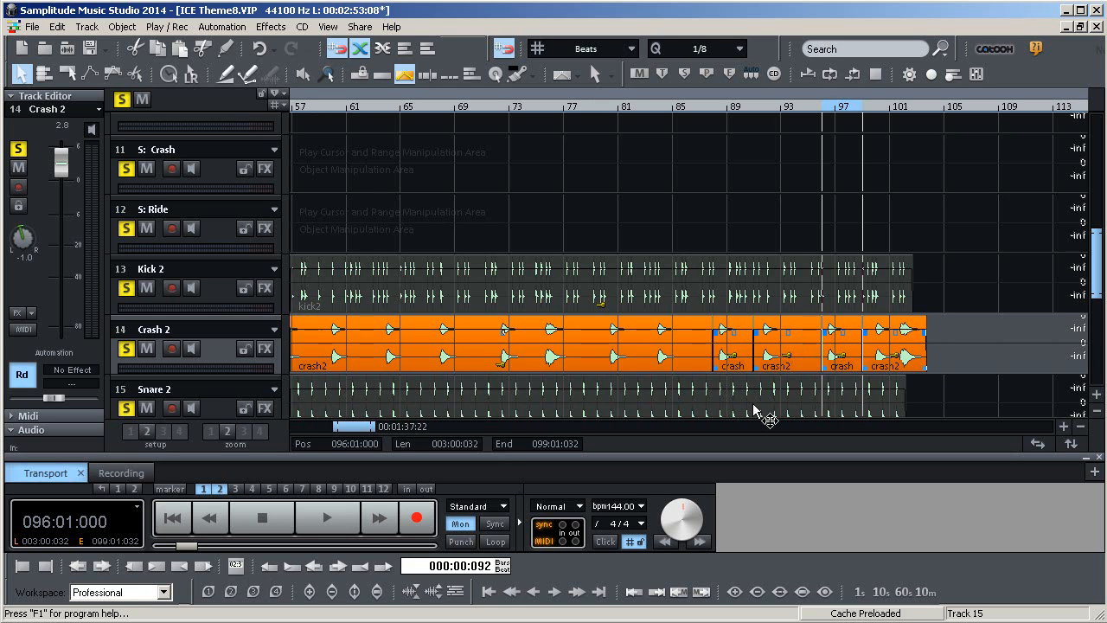
right_click(804, 354)
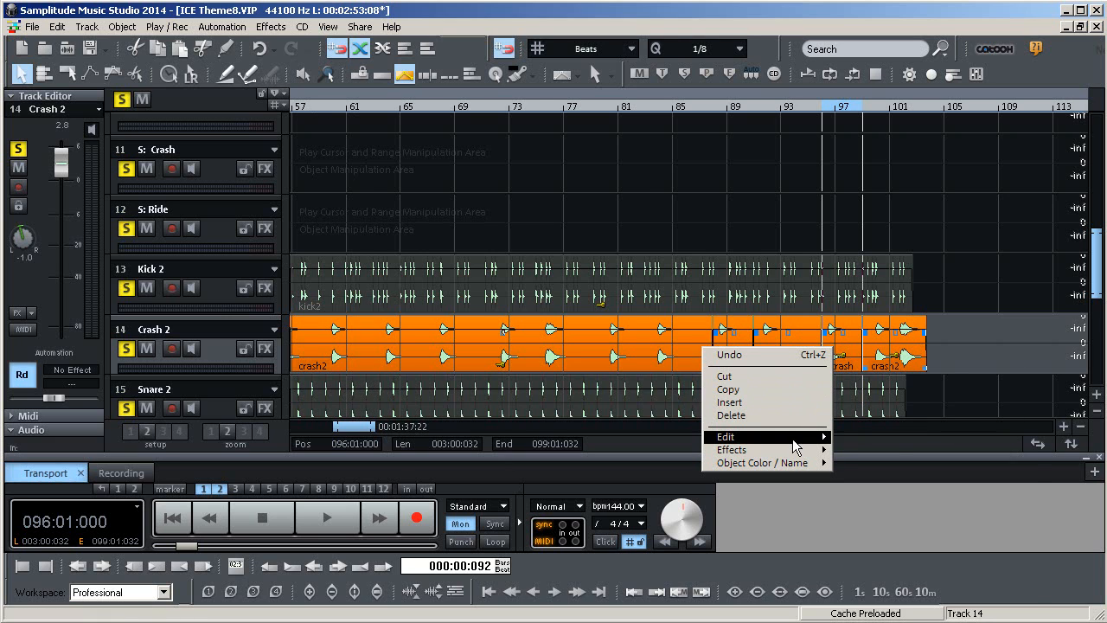
mouse_move(796, 439)
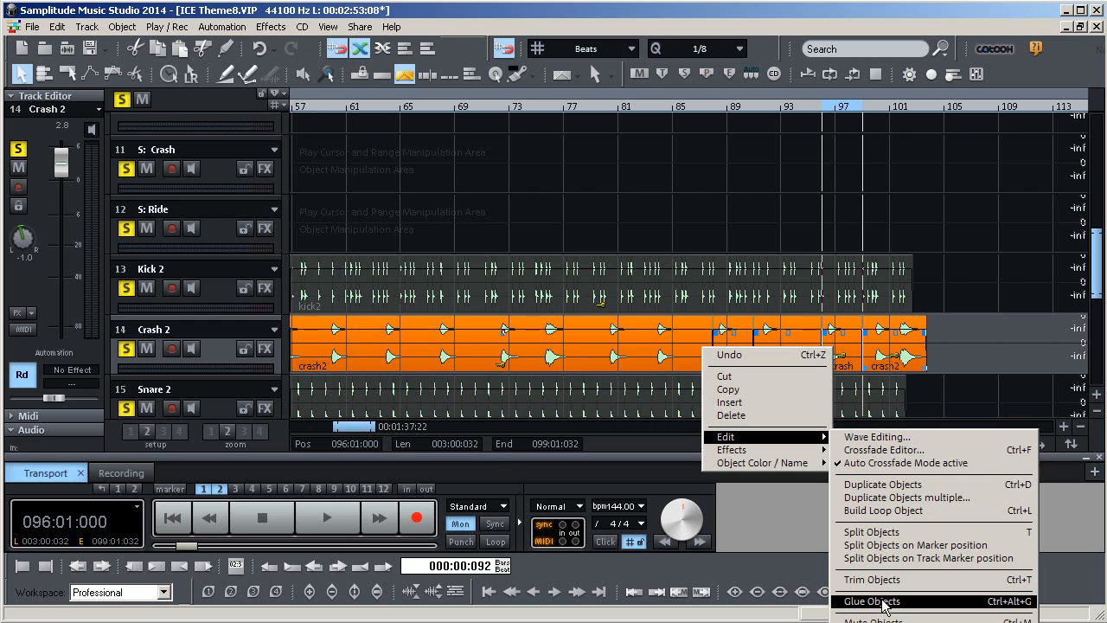
click(975, 344)
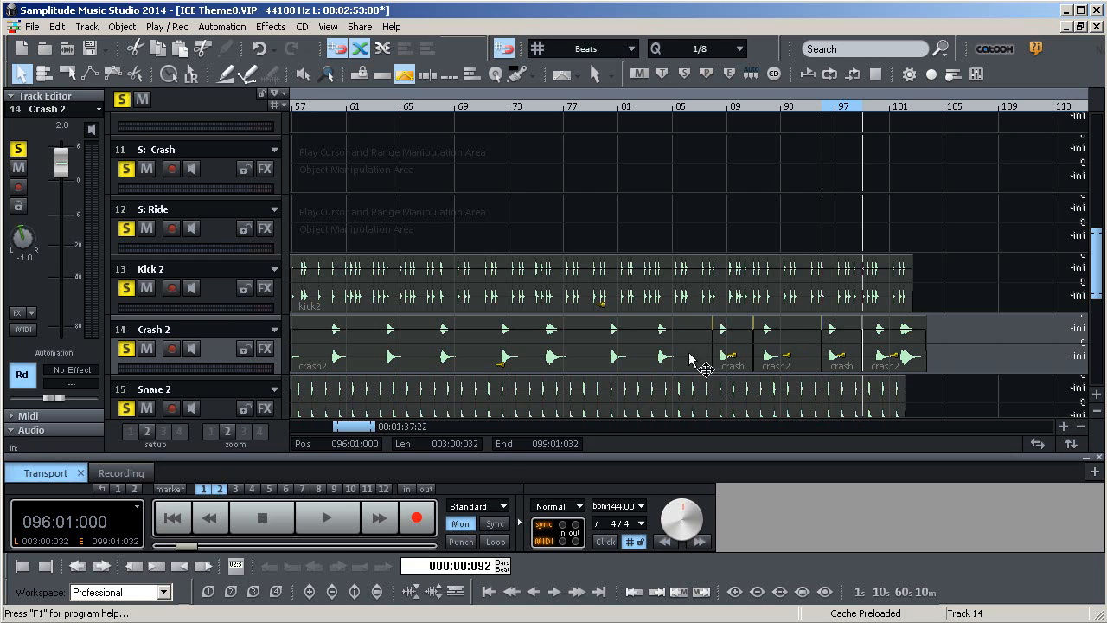
Compare the crash and kick objects between bars 57 and 101 by selecting them in turn and placing the play cursor
click(731, 356)
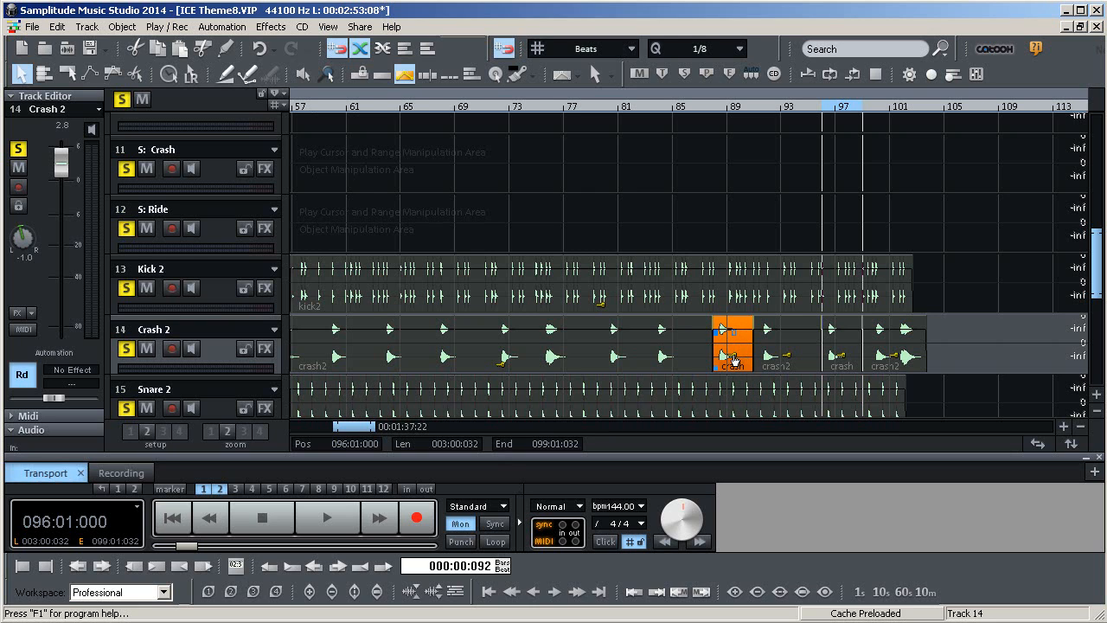
click(638, 348)
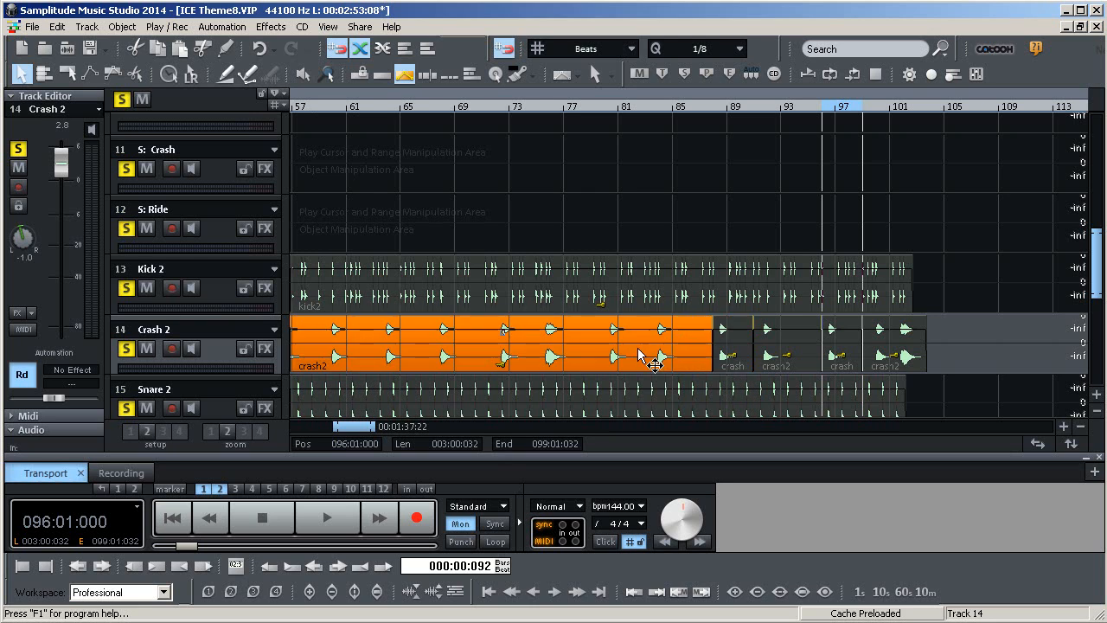
click(731, 357)
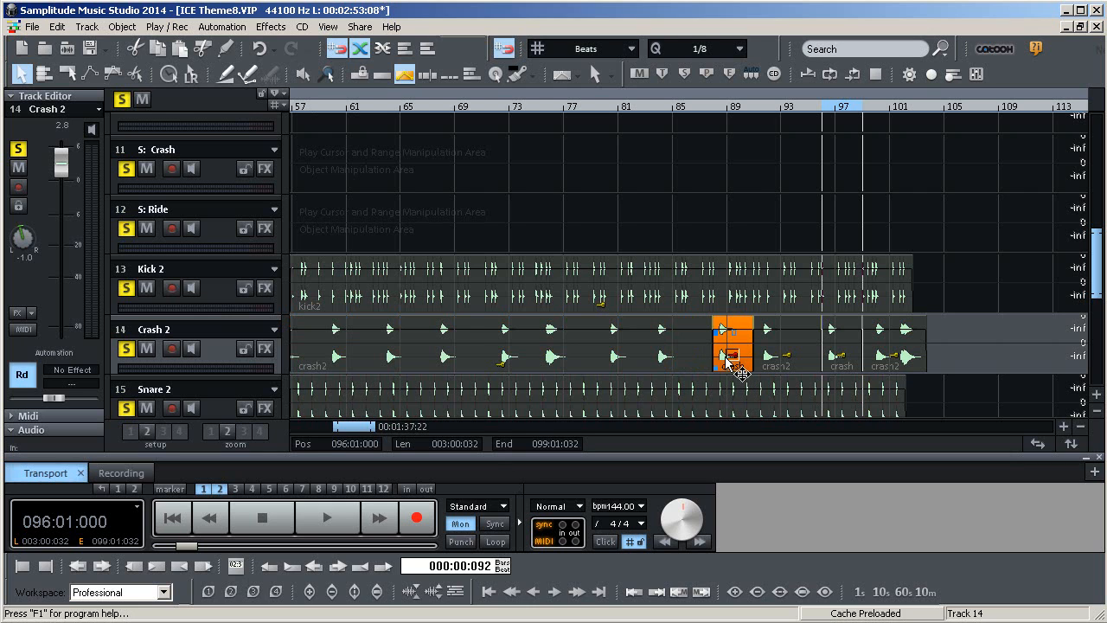
click(479, 338)
click(526, 361)
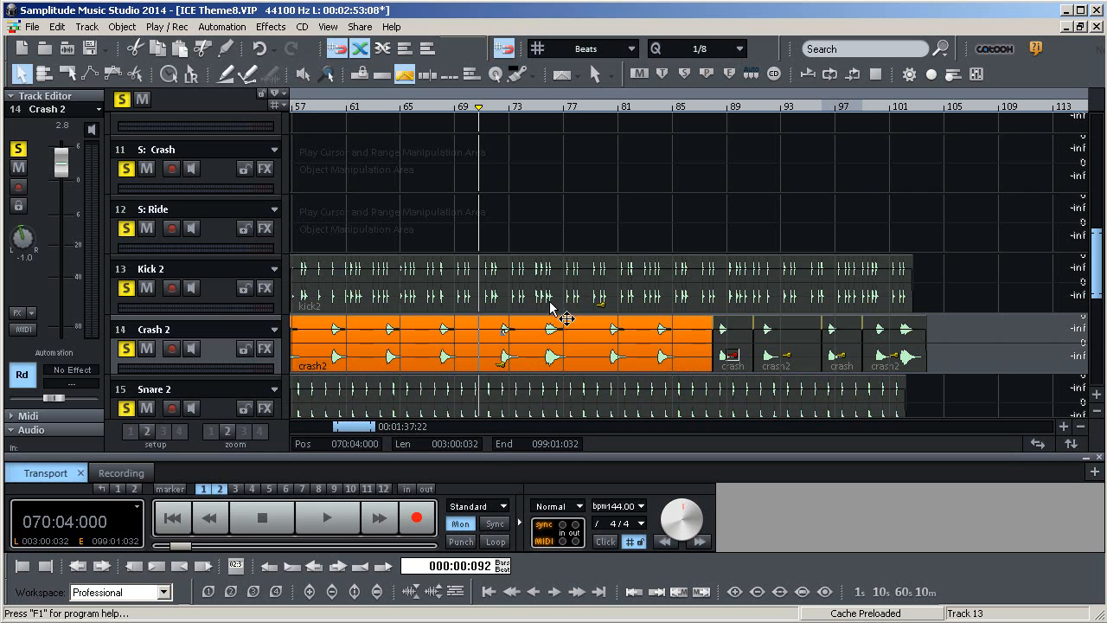
click(792, 299)
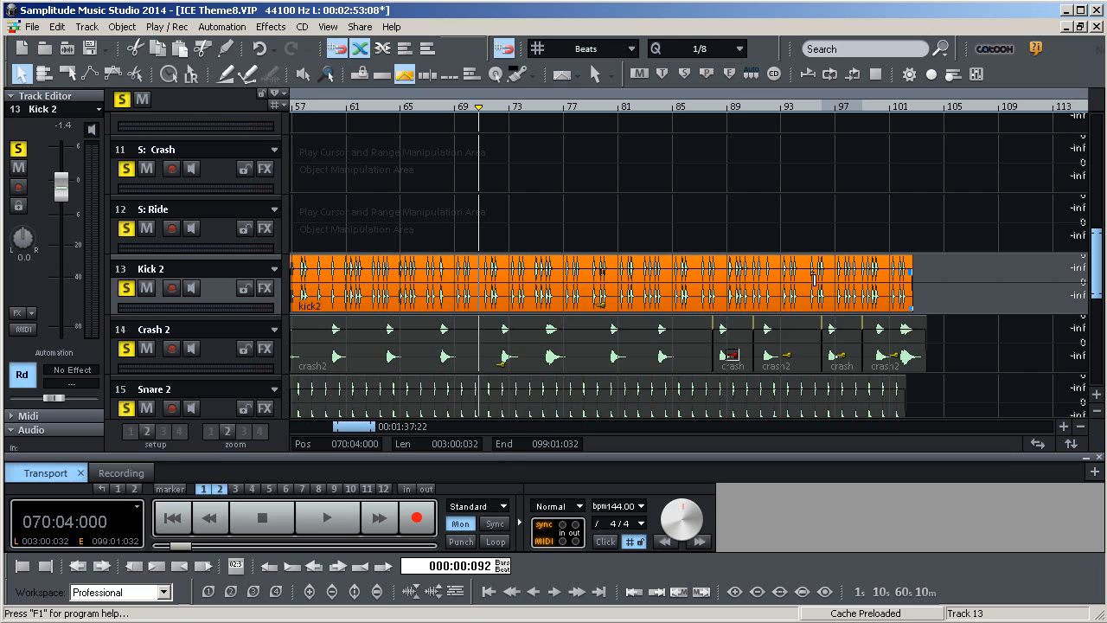
click(741, 370)
click(742, 369)
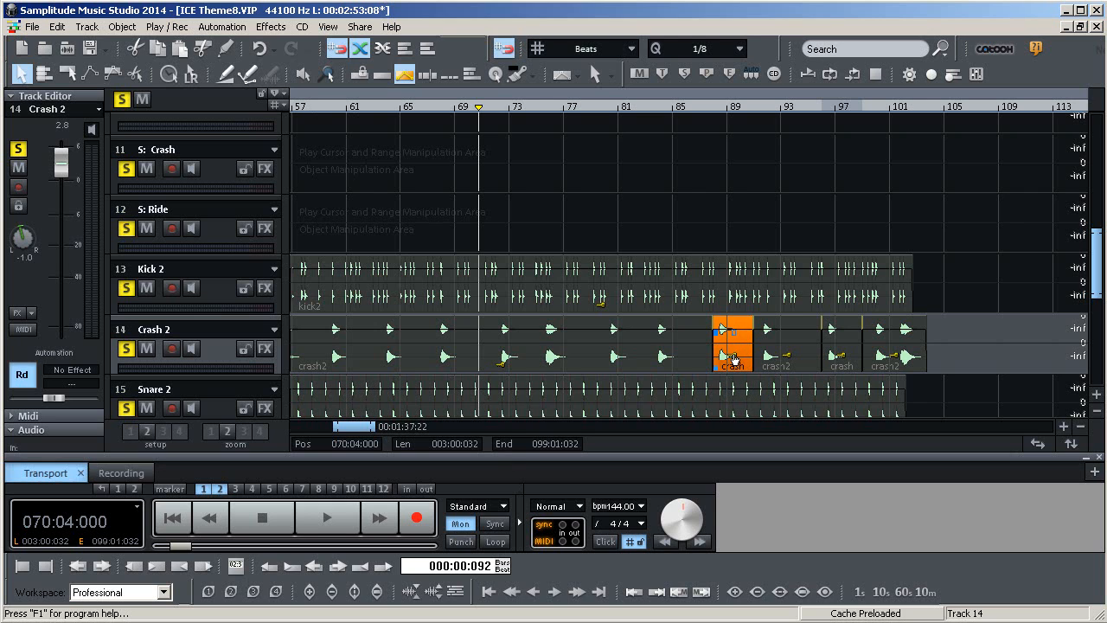
click(601, 307)
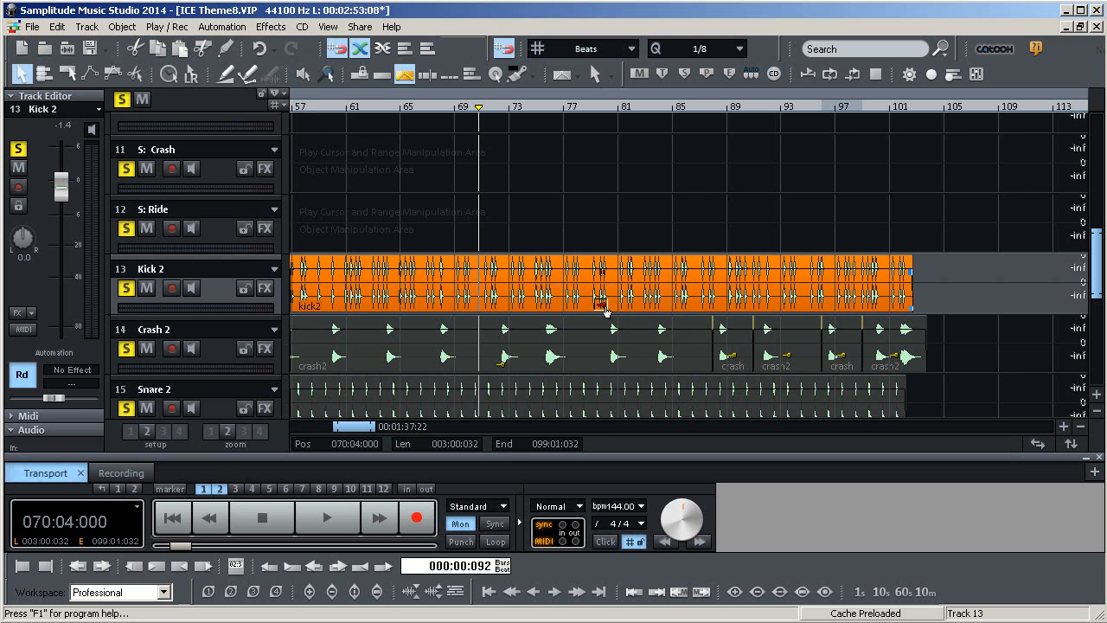
click(741, 360)
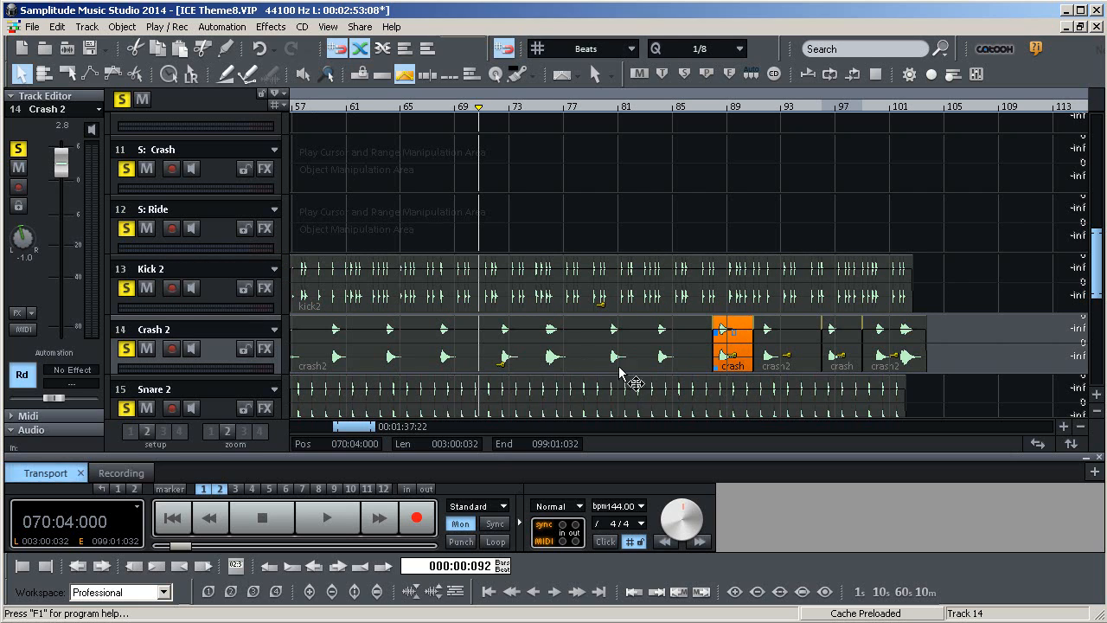
click(700, 298)
click(741, 366)
click(451, 349)
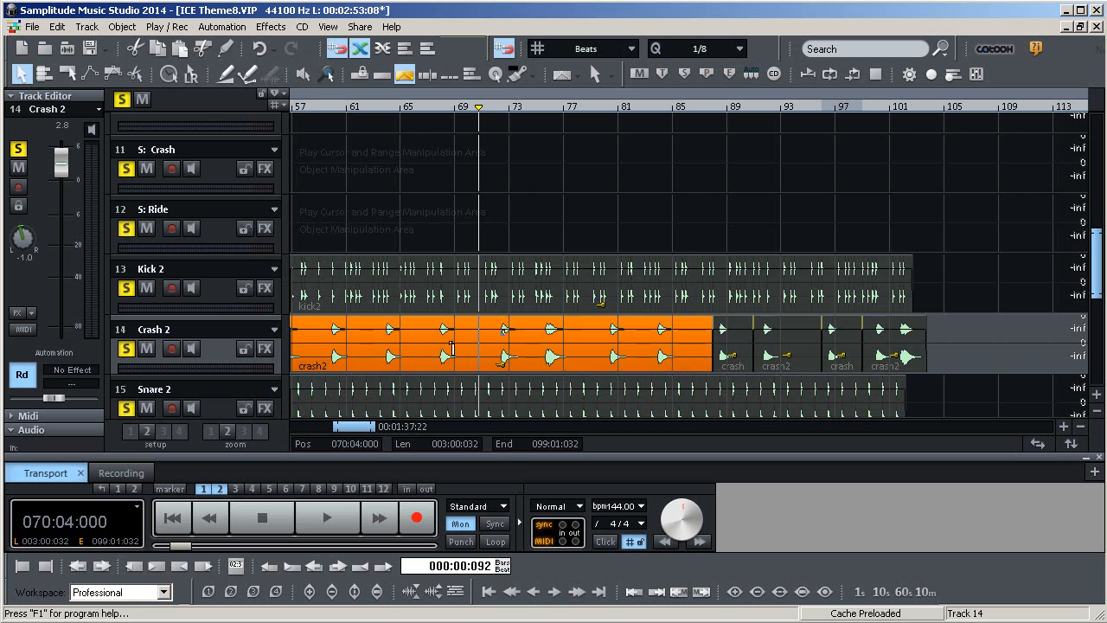
click(738, 357)
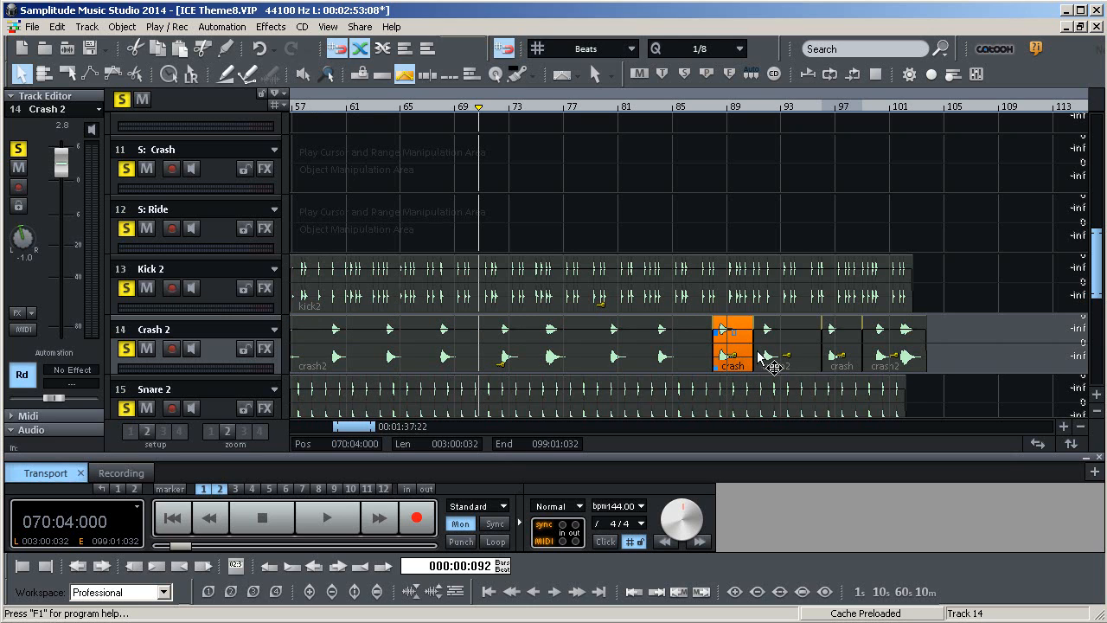
click(777, 360)
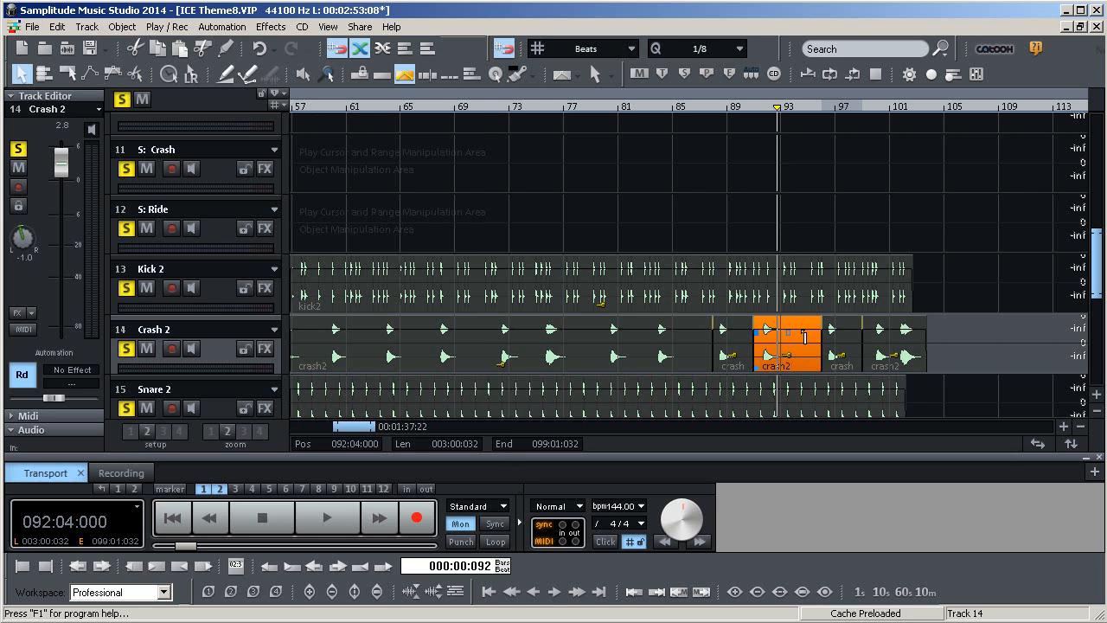
Cut the crash object starting at bar 99 from the Crash 2 track
click(851, 355)
click(899, 367)
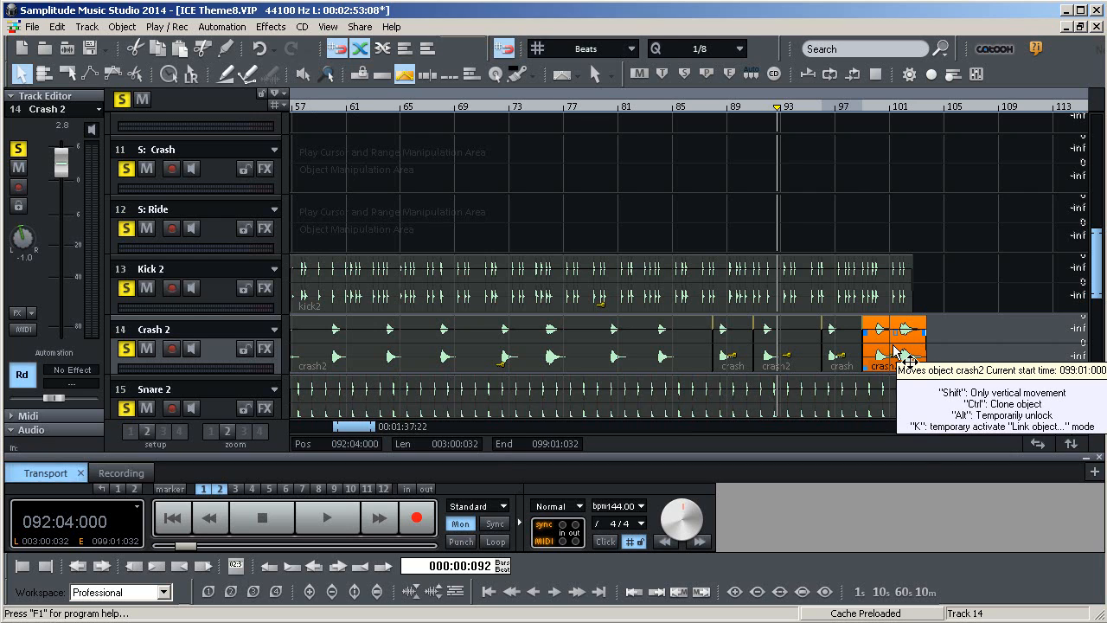
right_click(900, 354)
click(818, 373)
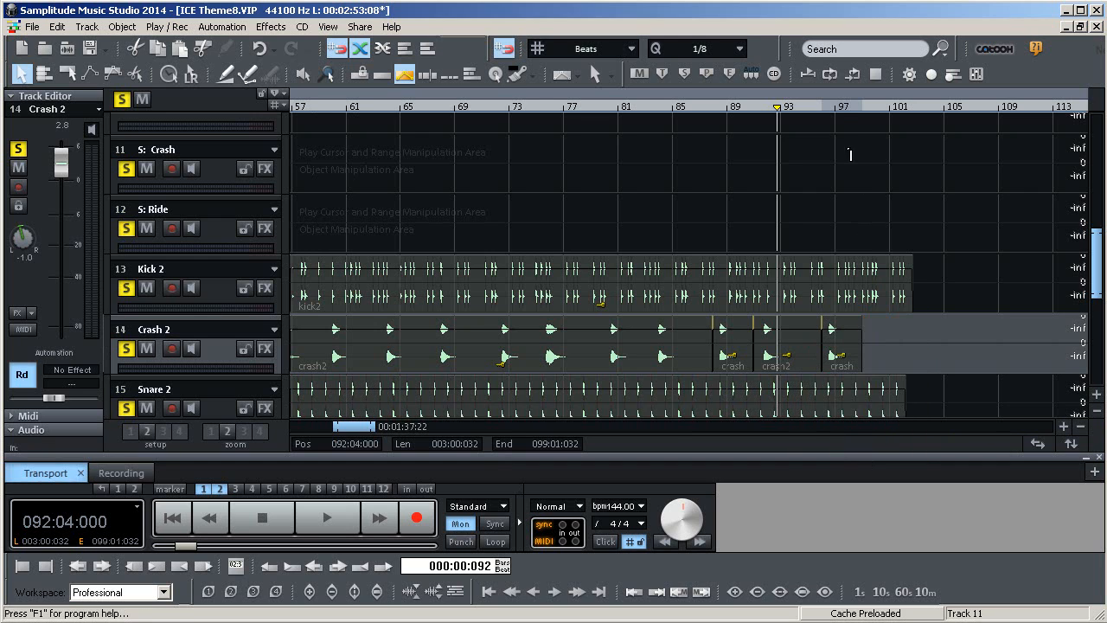
Try pasting the cut crash object onto the S: Ride track at bar 97, then delete it again
click(833, 109)
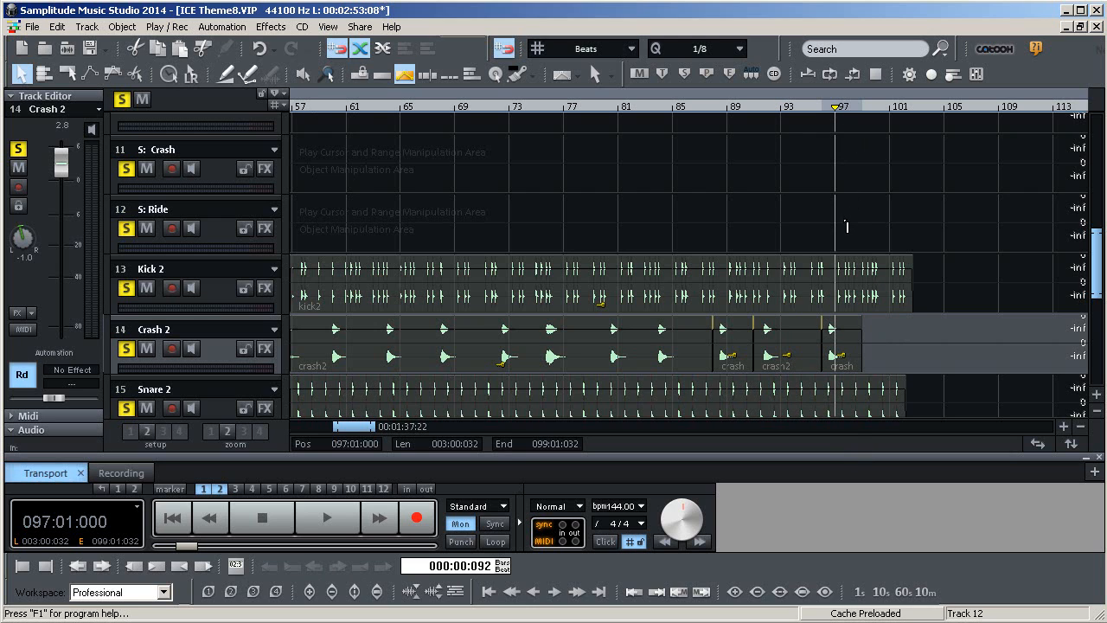
right_click(285, 236)
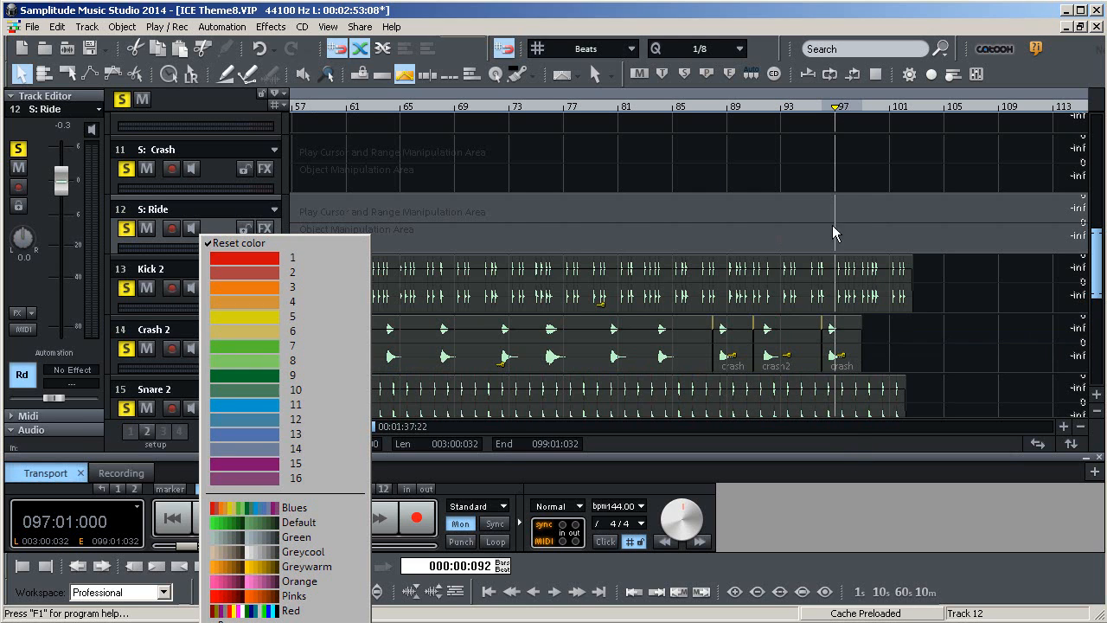
click(834, 104)
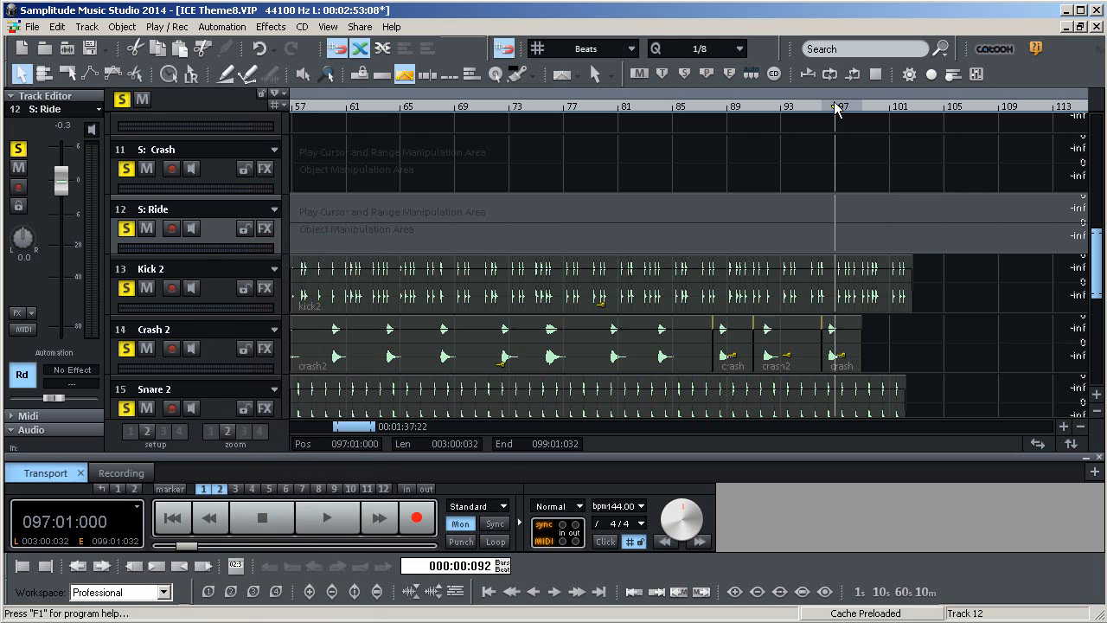
key(ctrl+v)
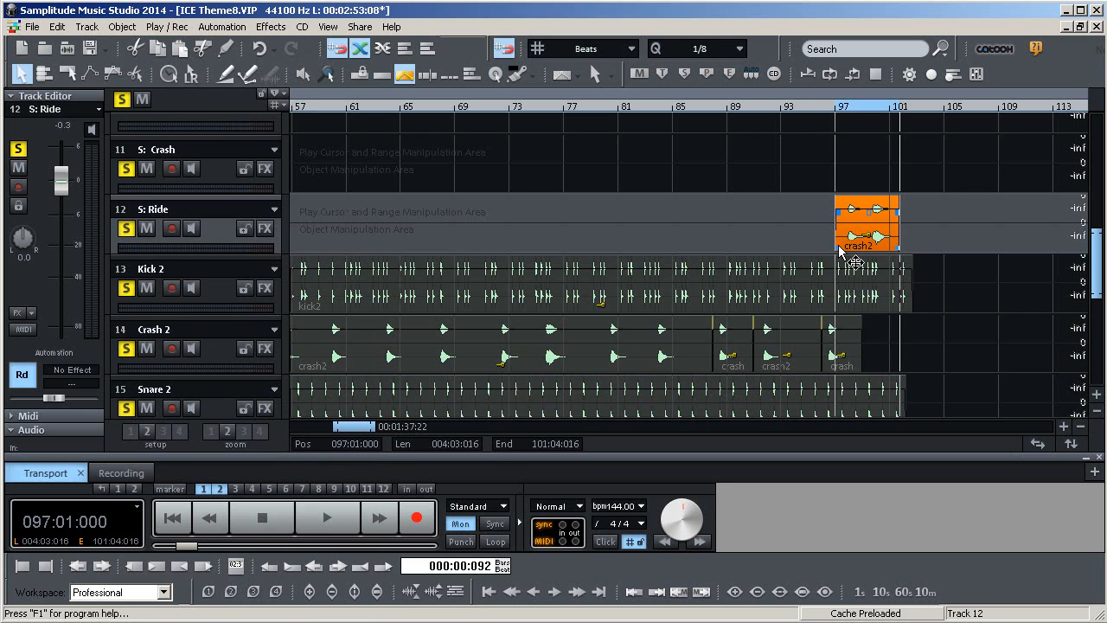
drag(837, 250, 1008, 243)
drag(1092, 257, 1042, 252)
mouse_move(844, 248)
mouse_down()
mouse_move(296, 249)
mouse_move(833, 253)
mouse_up()
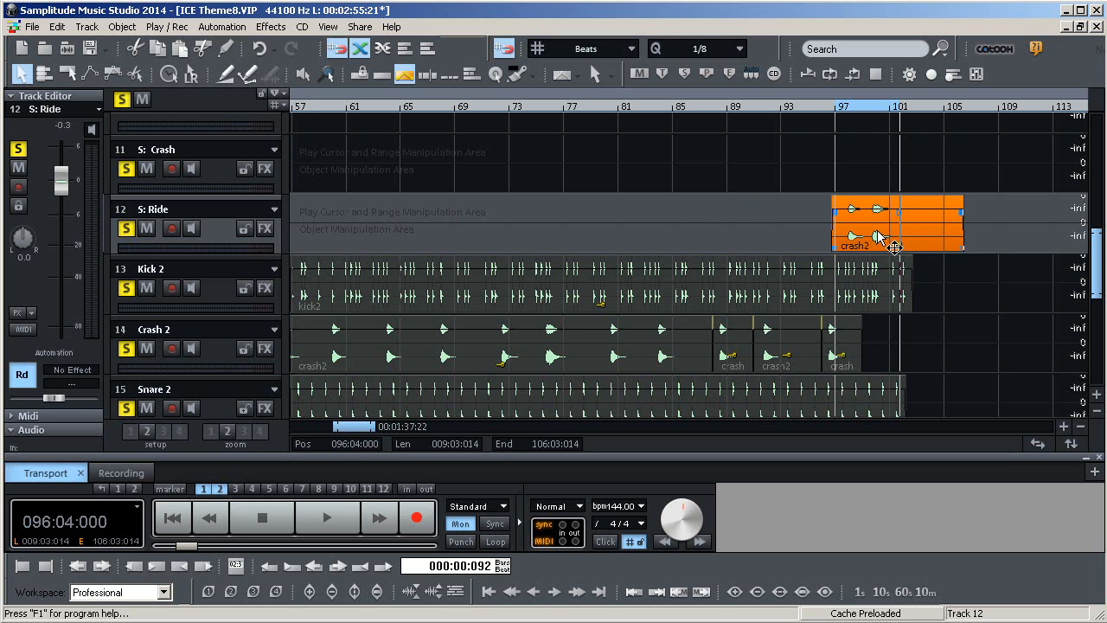
right_click(879, 235)
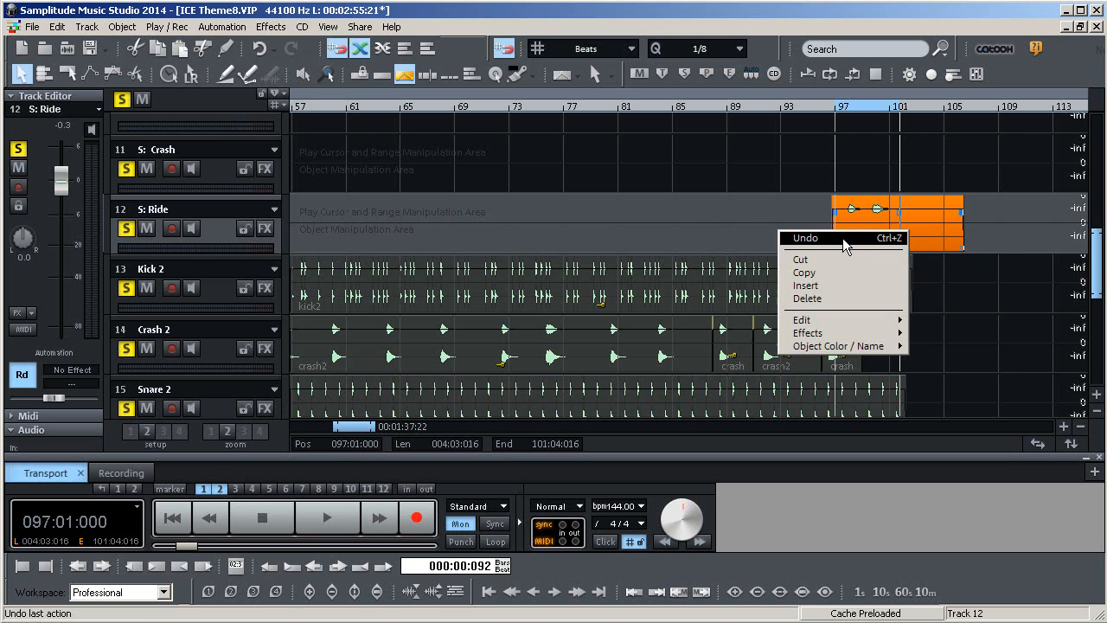
click(840, 299)
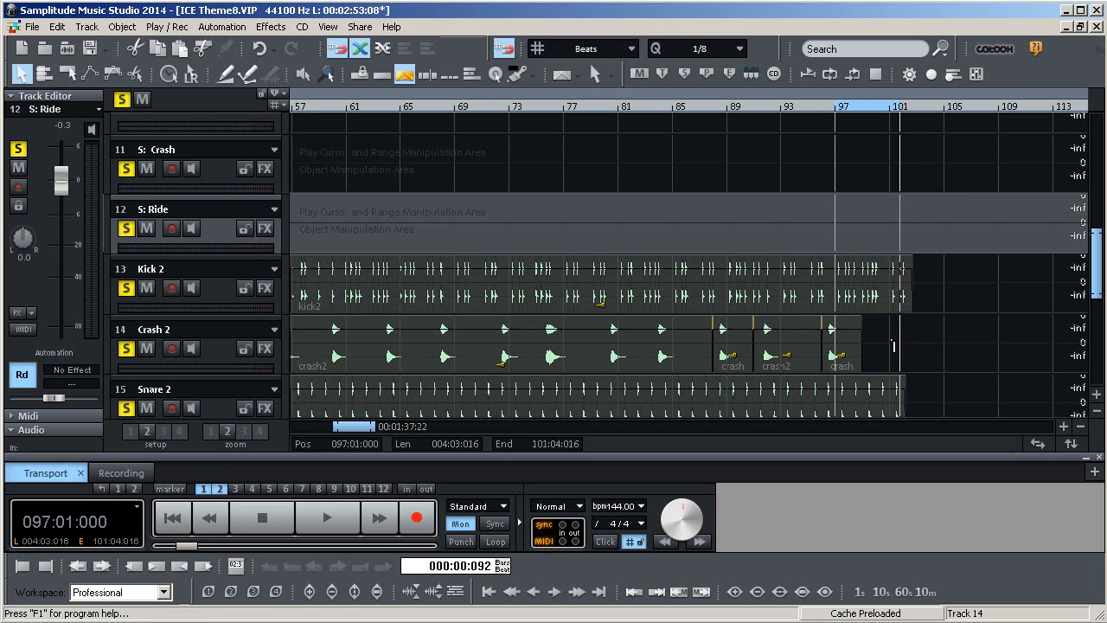
Adjust the end of the crash object starting near bar 96 on the Crash 2 track
click(851, 352)
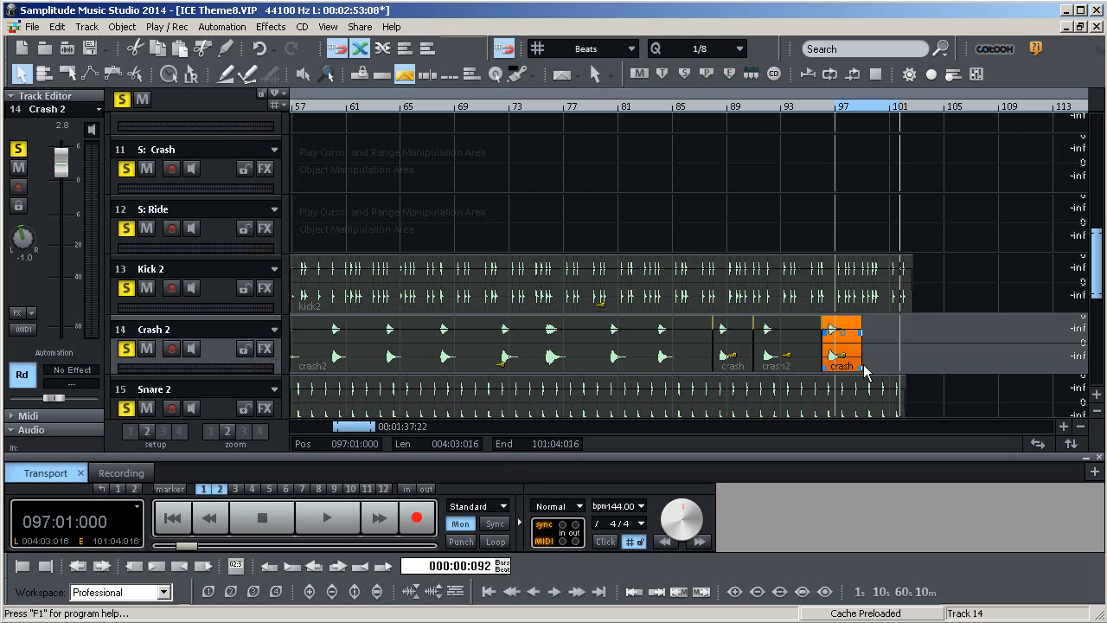
mouse_move(862, 366)
mouse_down()
mouse_move(1062, 370)
mouse_move(847, 367)
mouse_move(865, 369)
mouse_up()
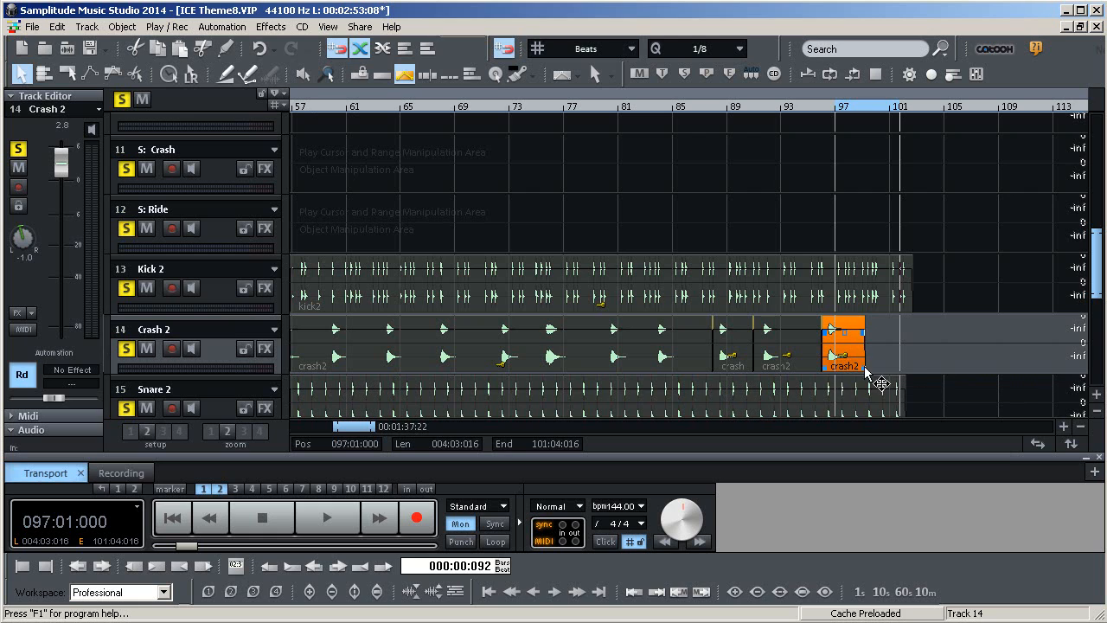
click(958, 295)
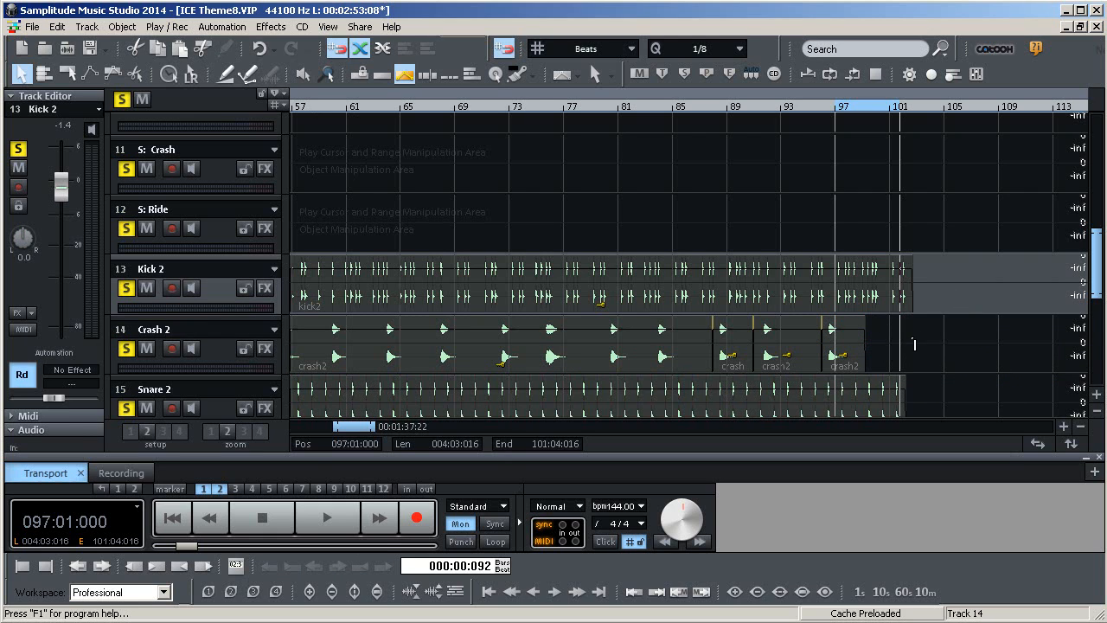
click(941, 355)
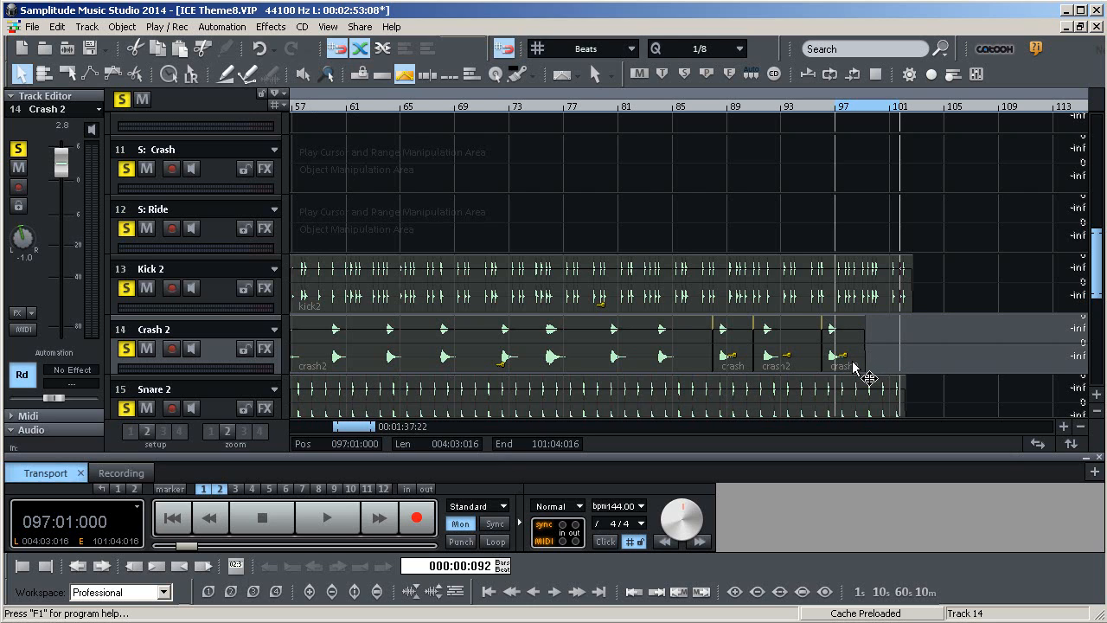
mouse_move(847, 367)
mouse_down()
mouse_move(862, 375)
mouse_move(840, 371)
mouse_up()
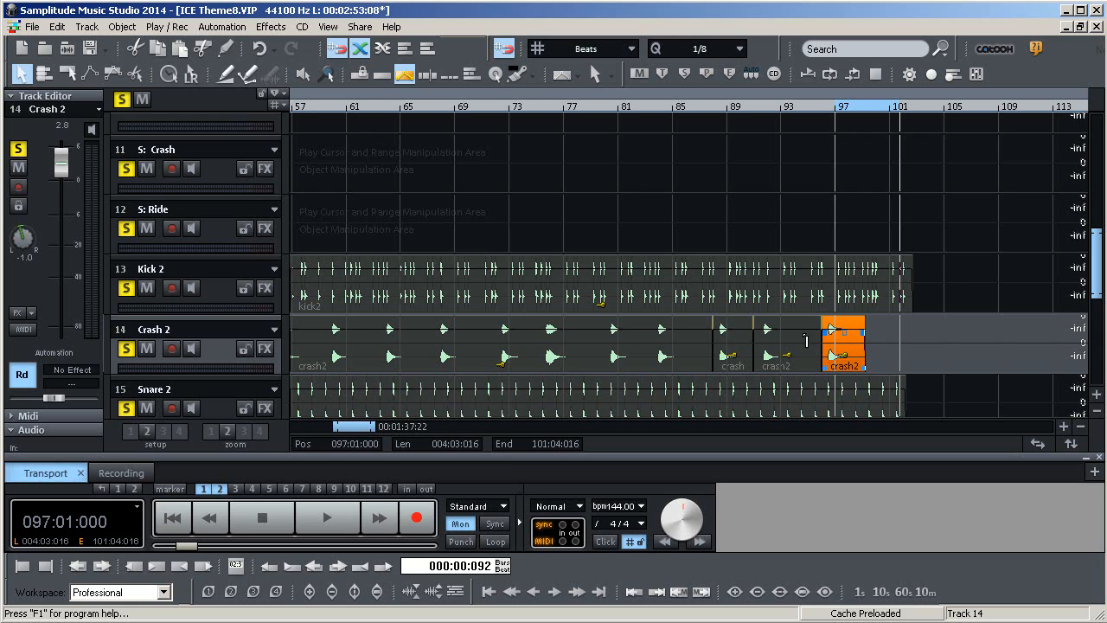
drag(824, 367, 855, 355)
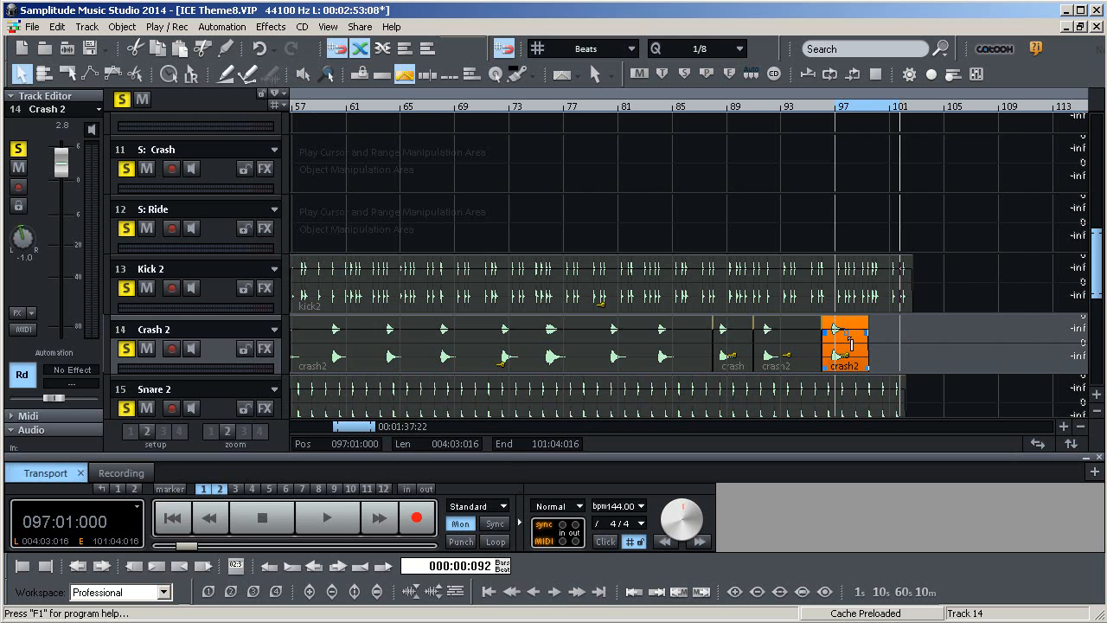
key(ctrl+z)
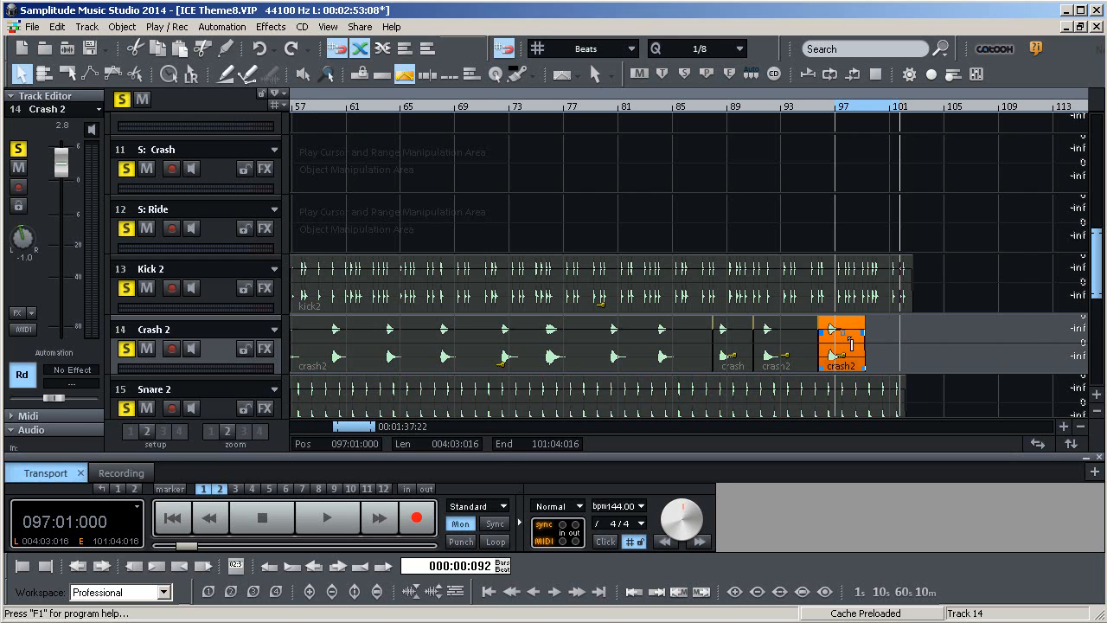
Select all crash objects on the Crash 2 track and glue them into a single object
click(965, 329)
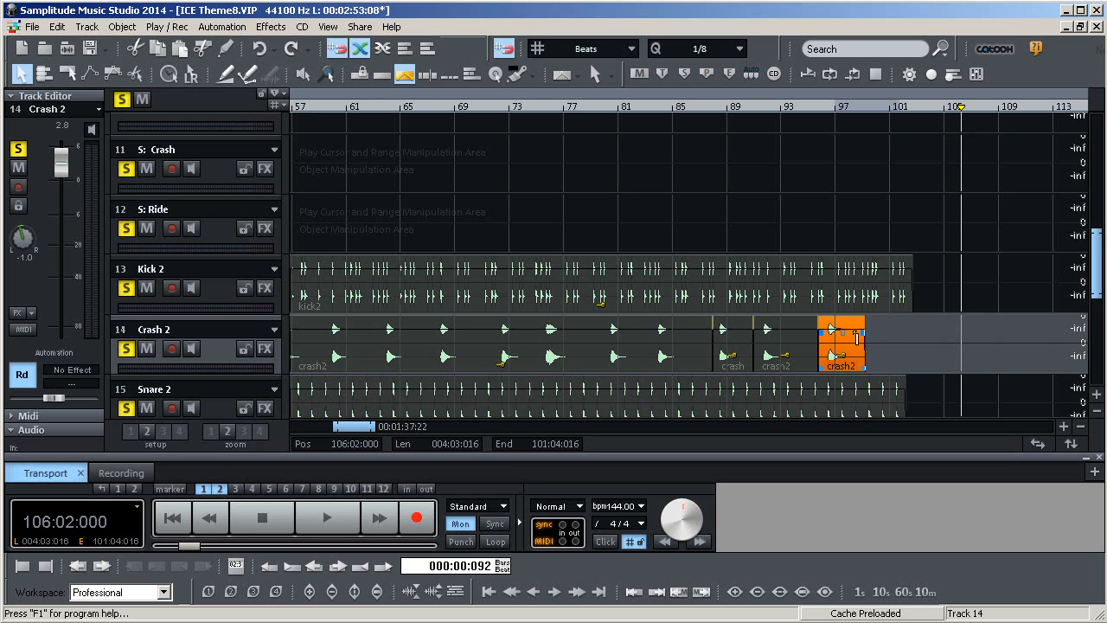
drag(849, 366, 390, 351)
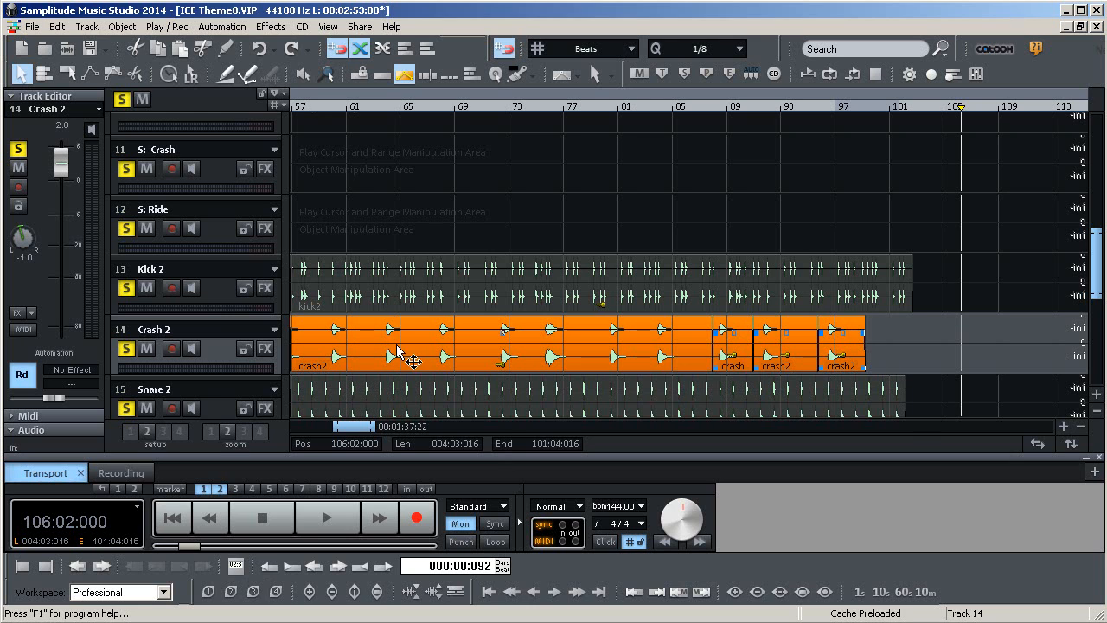
right_click(723, 353)
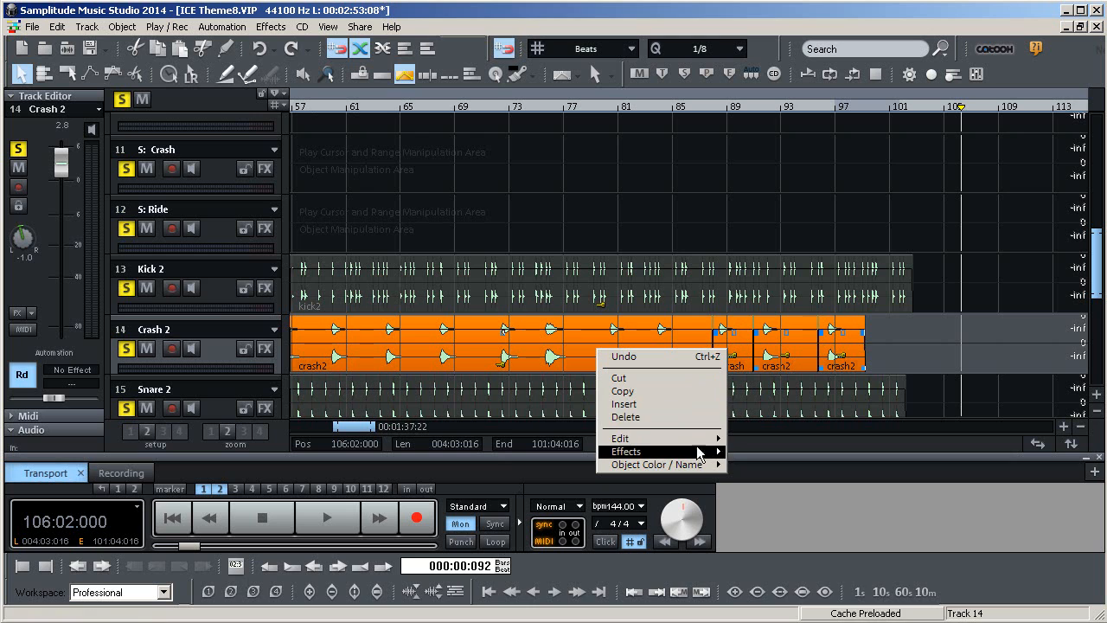
mouse_move(699, 445)
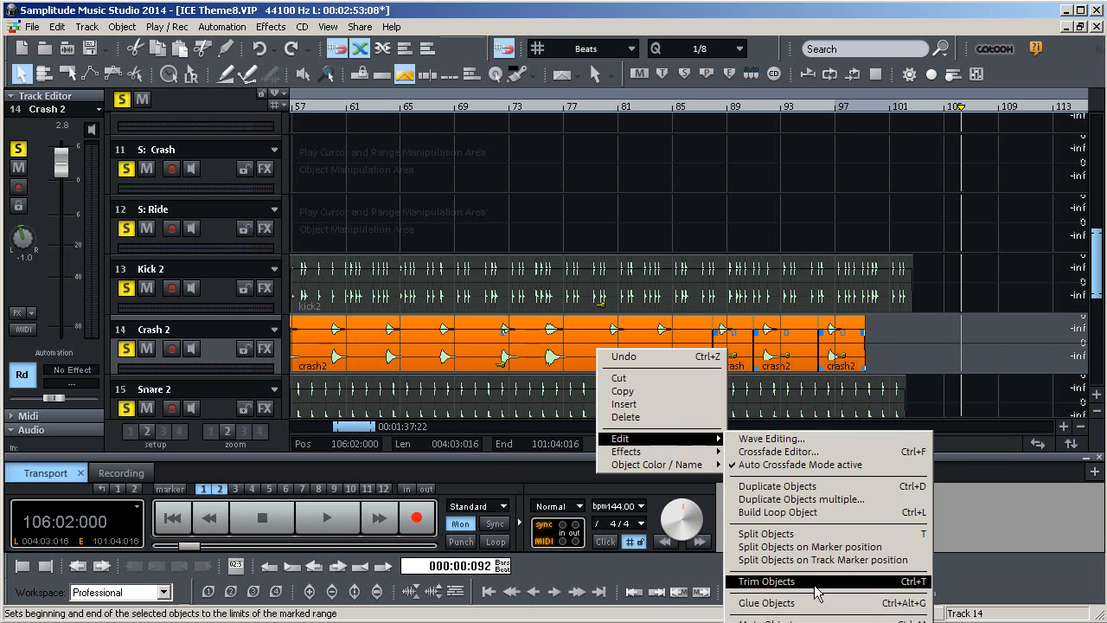
click(766, 603)
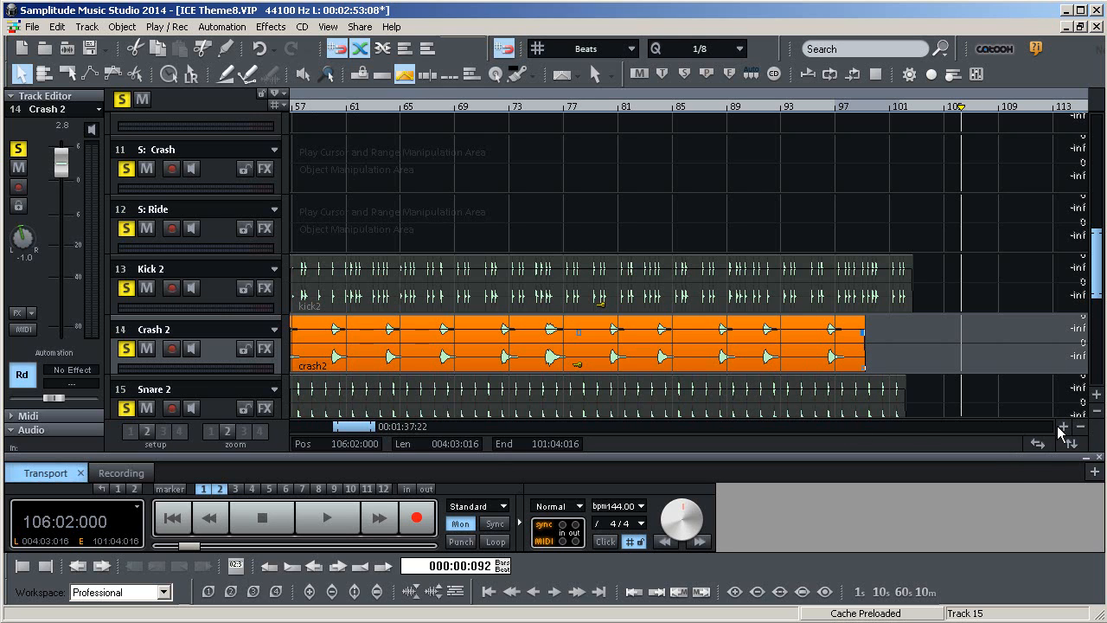
mouse_move(370, 432)
mouse_down()
mouse_move(339, 431)
mouse_move(359, 429)
mouse_up()
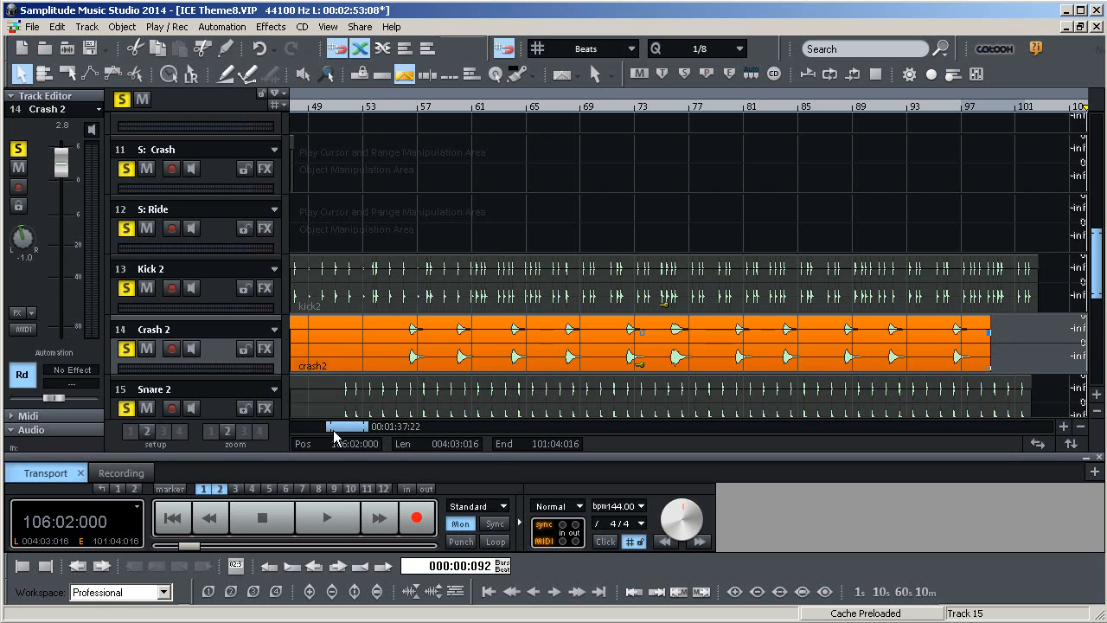
drag(338, 430, 337, 430)
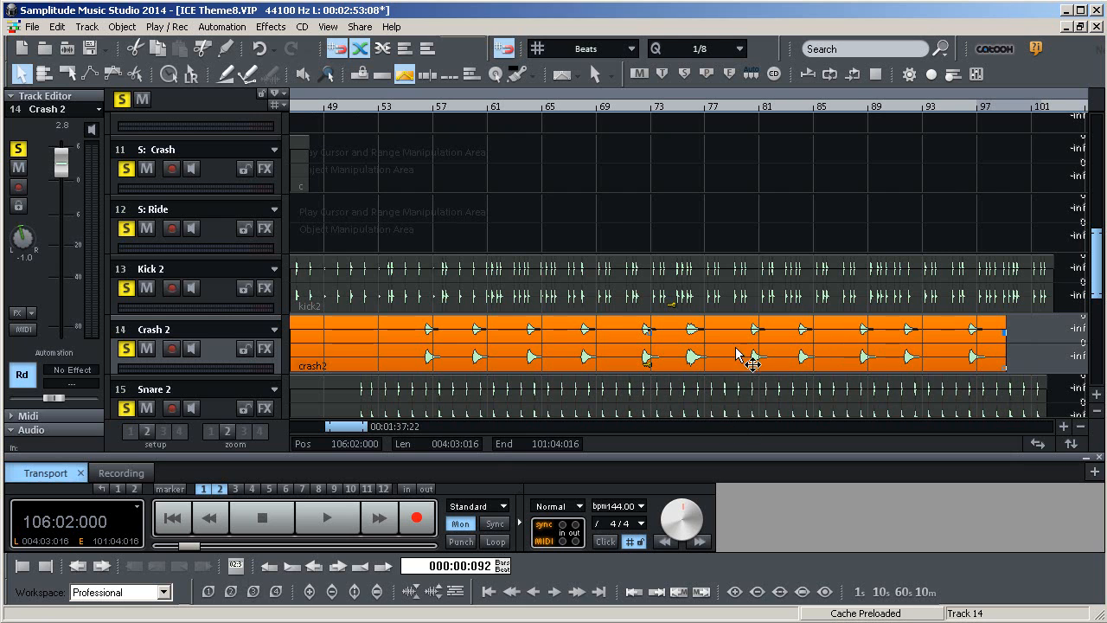
drag(336, 428, 313, 427)
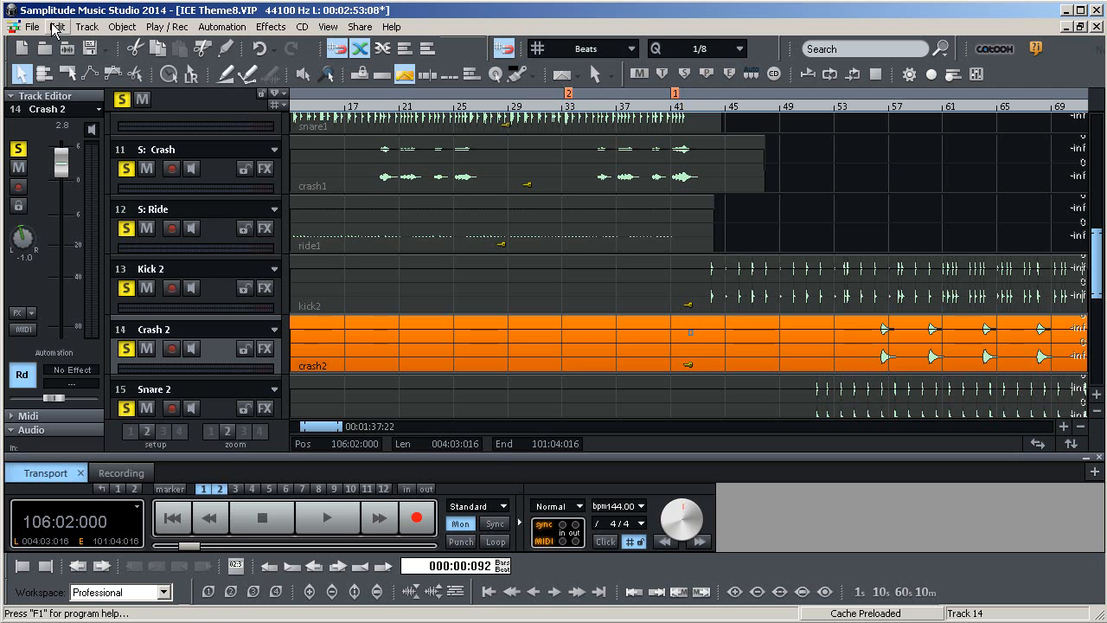
Save the project under the new name ICE Theme9.VIP
click(35, 29)
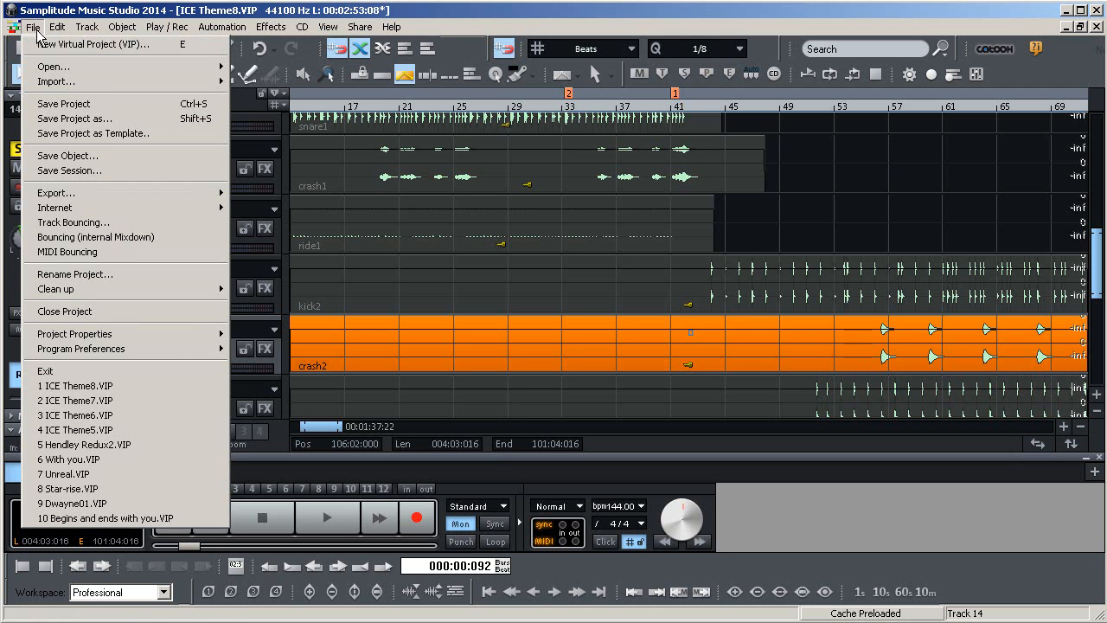
click(66, 121)
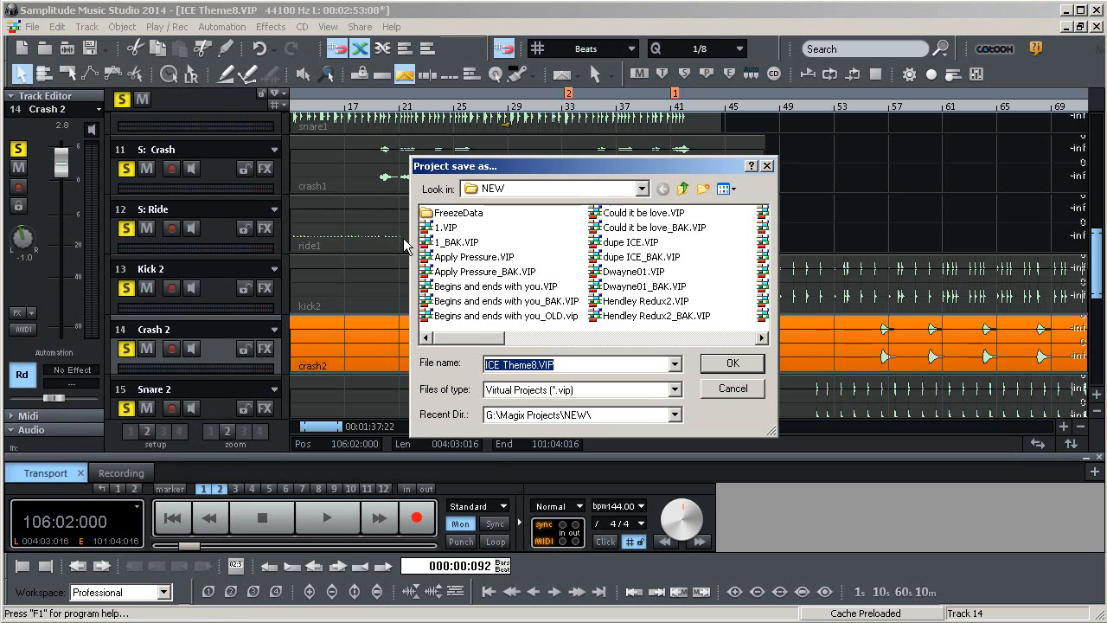
click(535, 364)
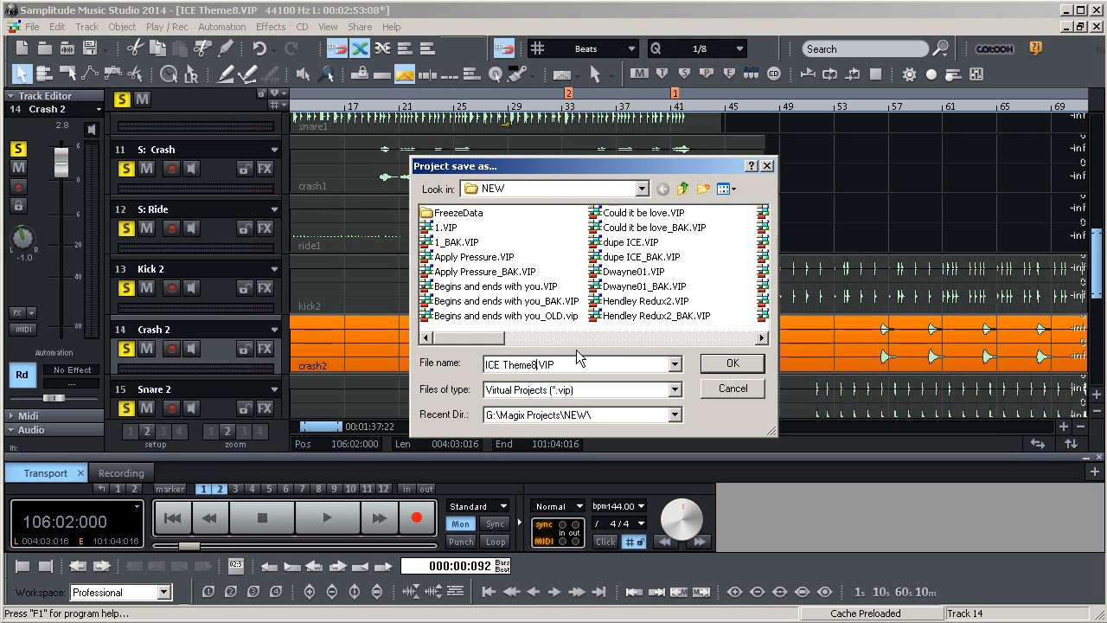
text(9)
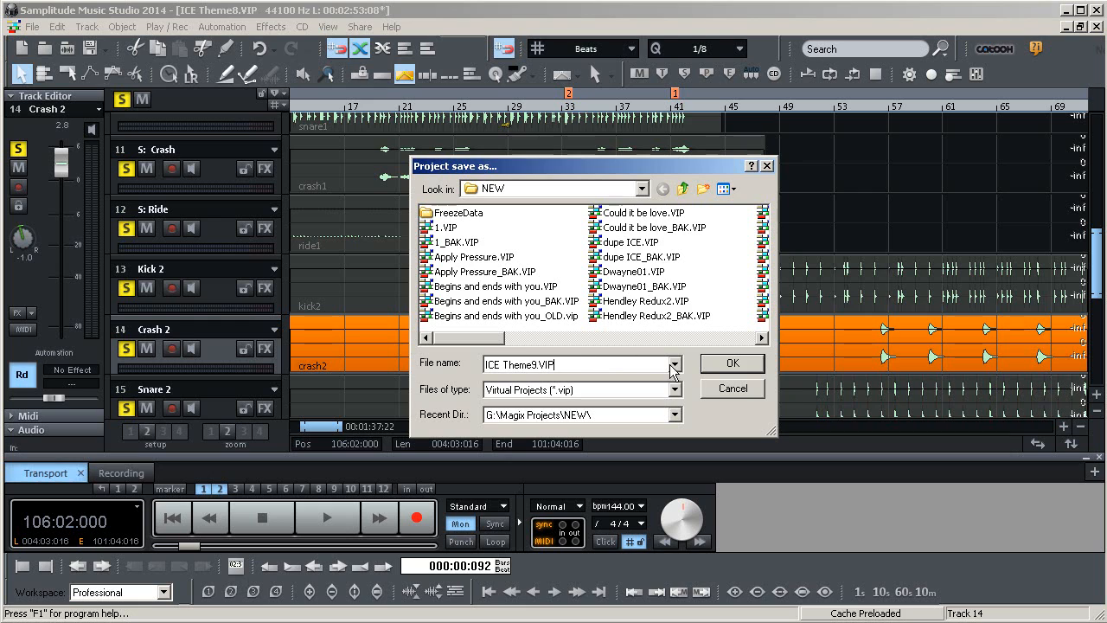
click(729, 363)
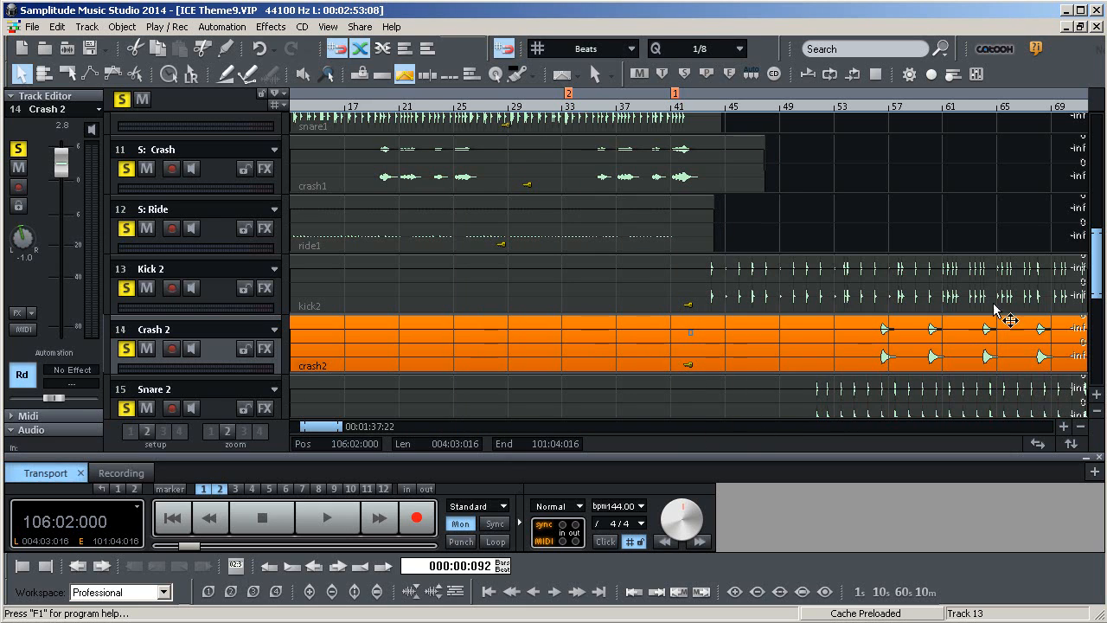
Clear all track solos and solo only the Crash 2 track
drag(317, 424, 344, 424)
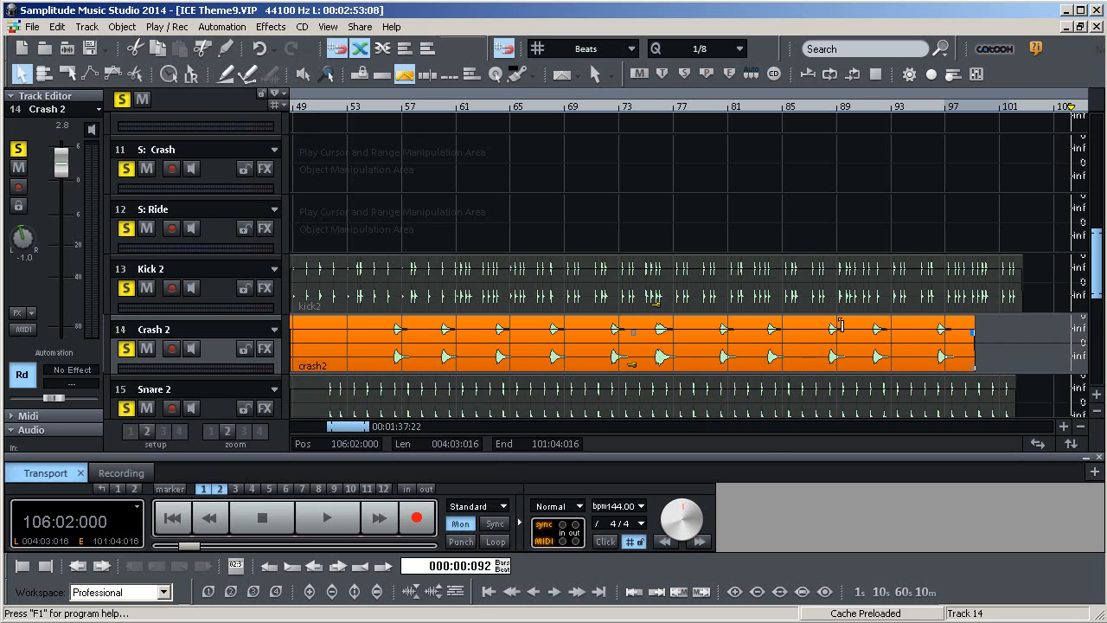
mouse_move(349, 425)
mouse_down()
mouse_move(271, 423)
mouse_move(364, 449)
mouse_move(246, 450)
mouse_move(361, 424)
mouse_move(311, 432)
mouse_move(342, 426)
mouse_up()
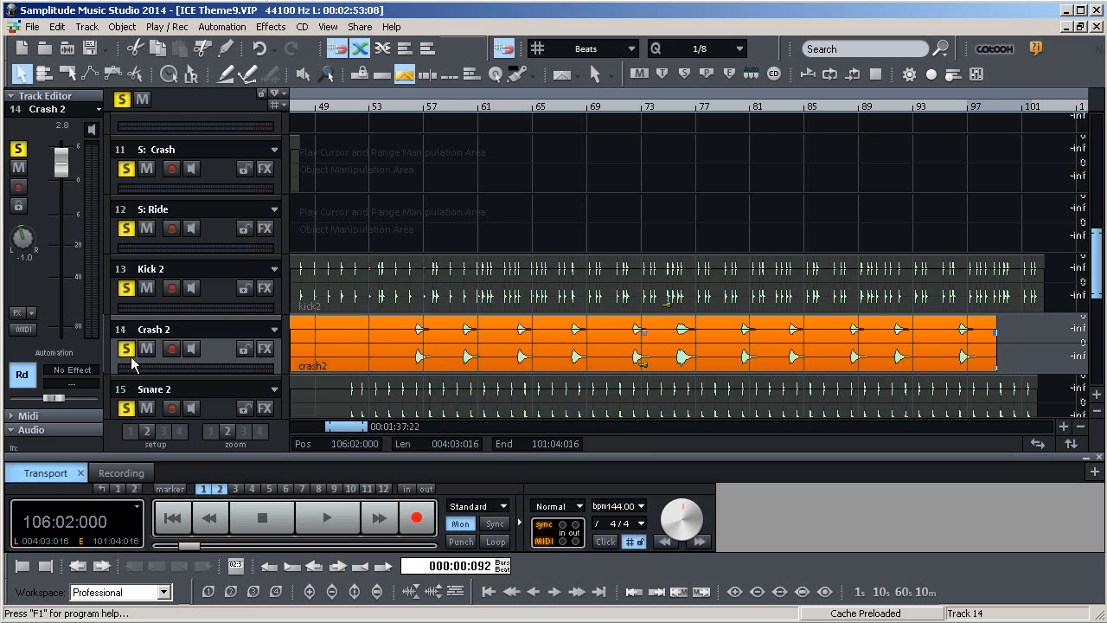
click(122, 99)
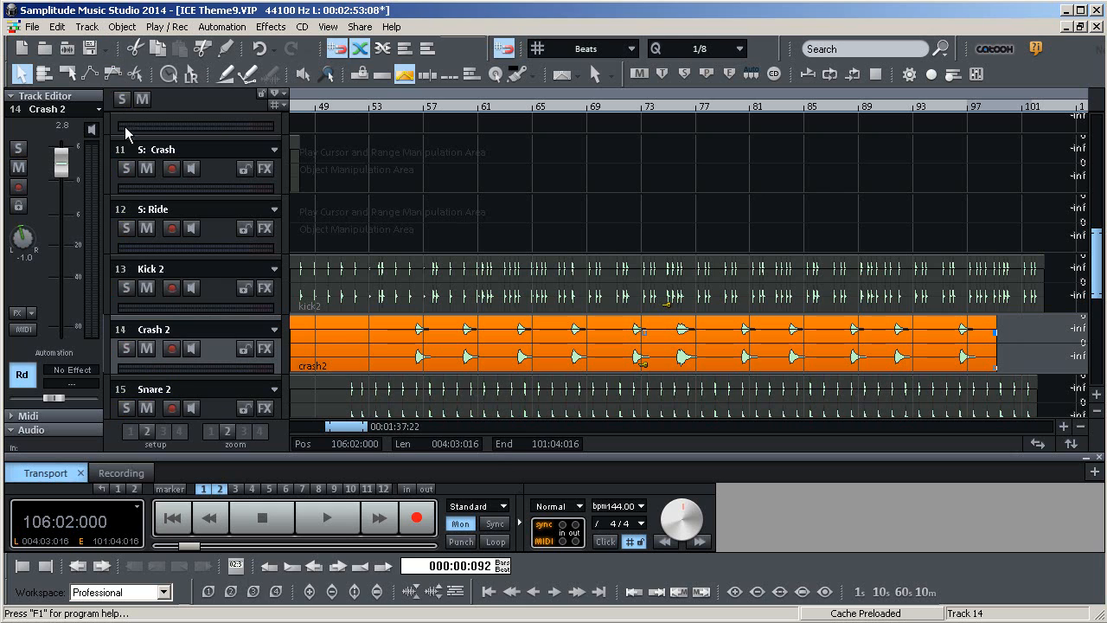
click(127, 349)
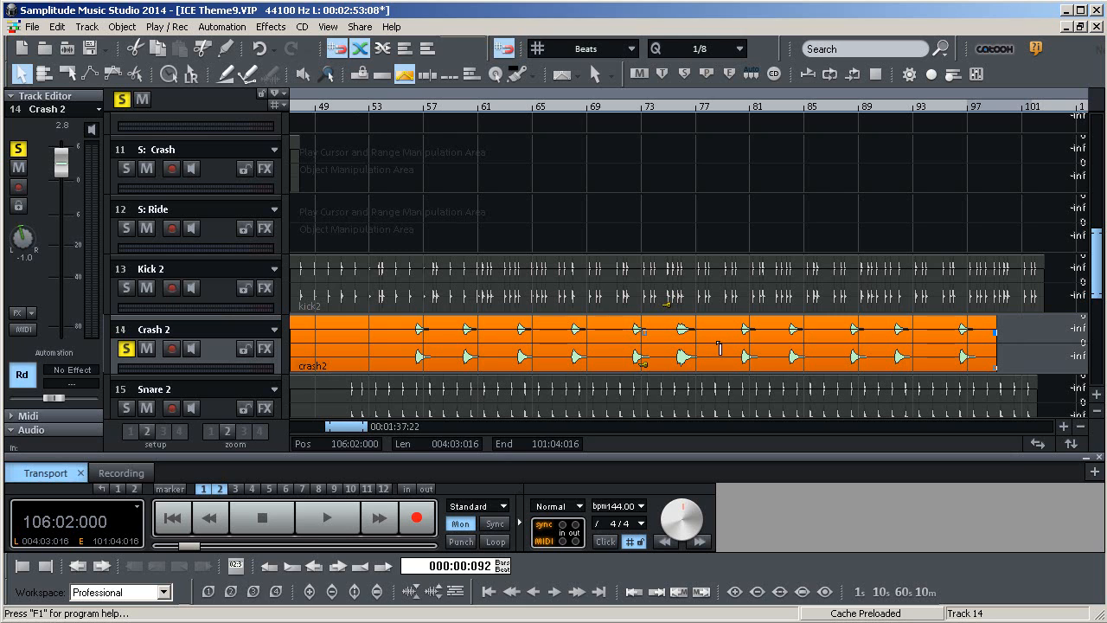
click(32, 26)
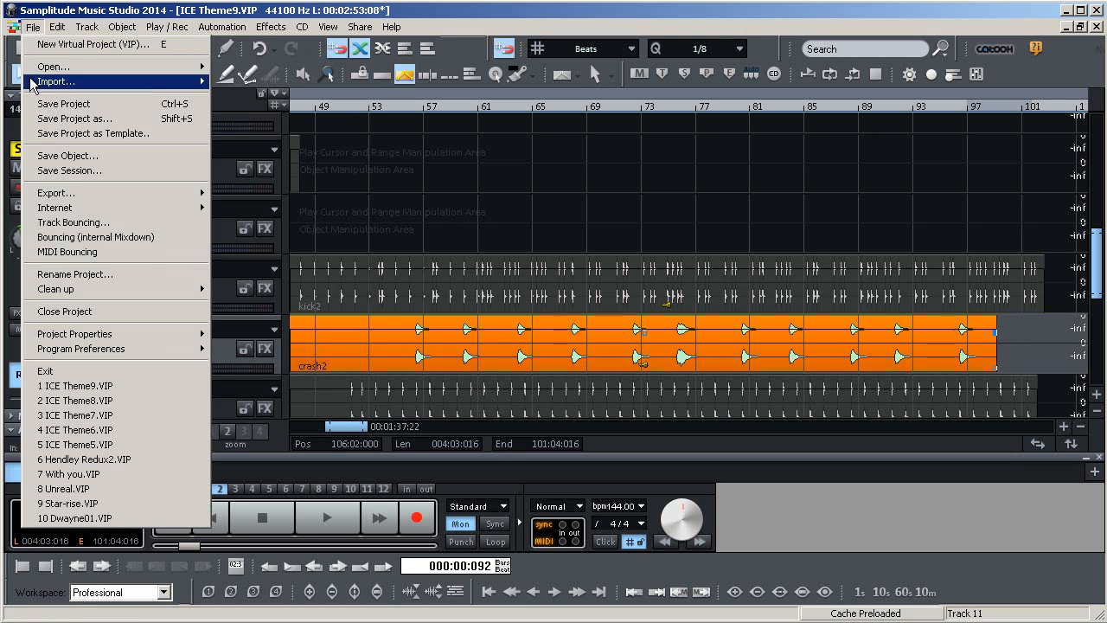
mouse_move(61, 201)
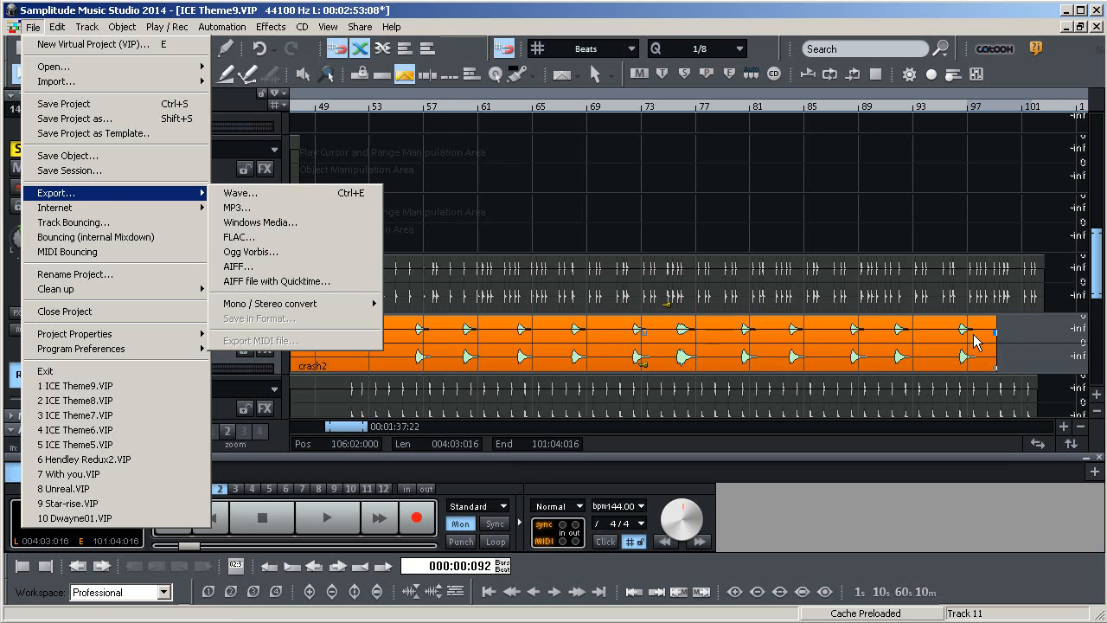
click(560, 92)
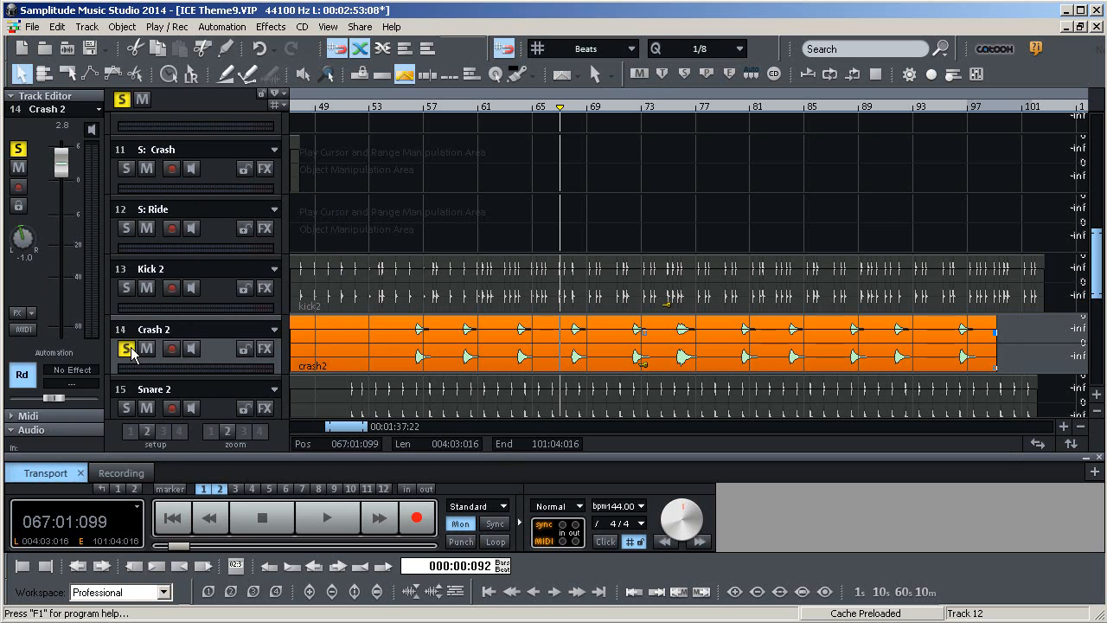
Clear all track solos and set the play cursor to bar 57
click(123, 100)
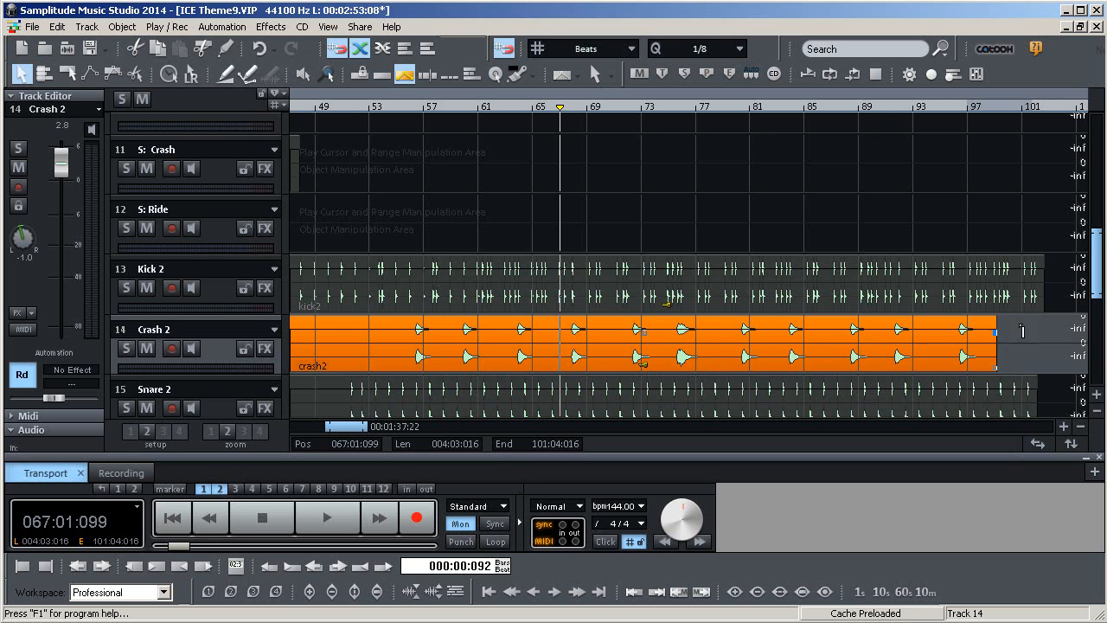
click(915, 109)
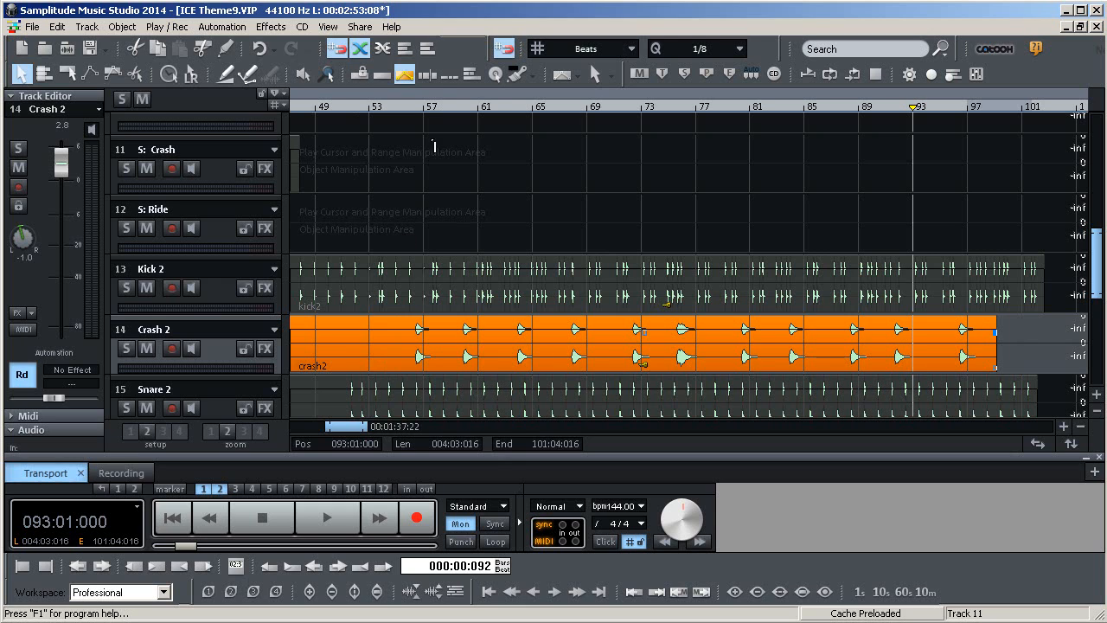
click(427, 107)
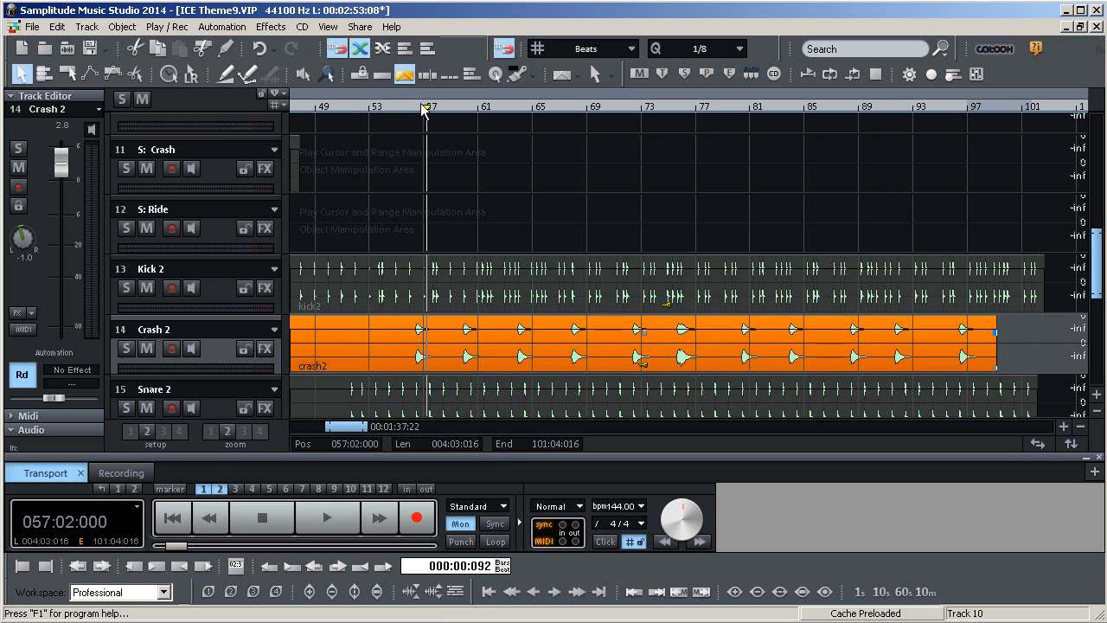
click(424, 106)
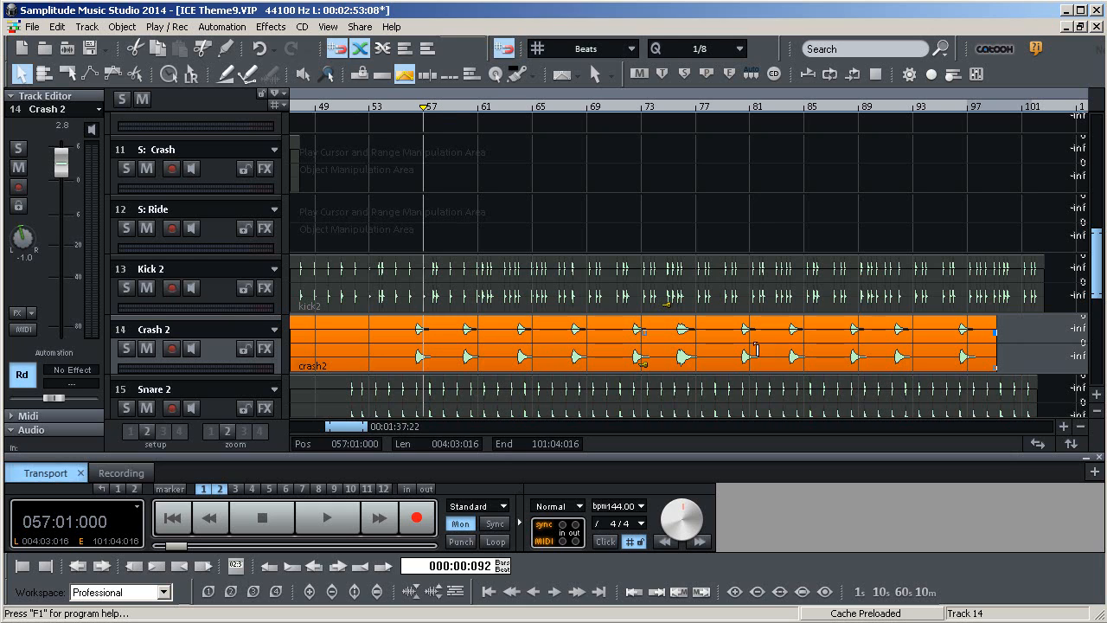